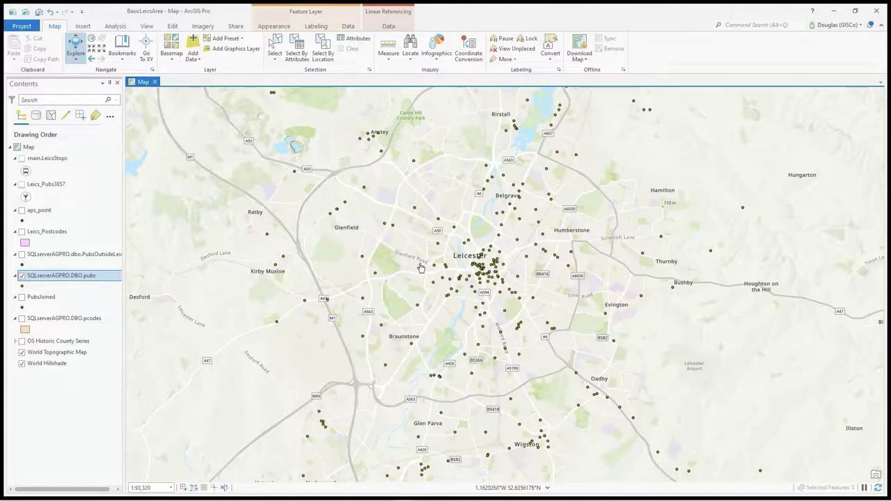
Step: Show main.LeicsStops and Leics_Pubs3857, and hide the SQLserverAGPRO.DBO.pubs points
click(22, 158)
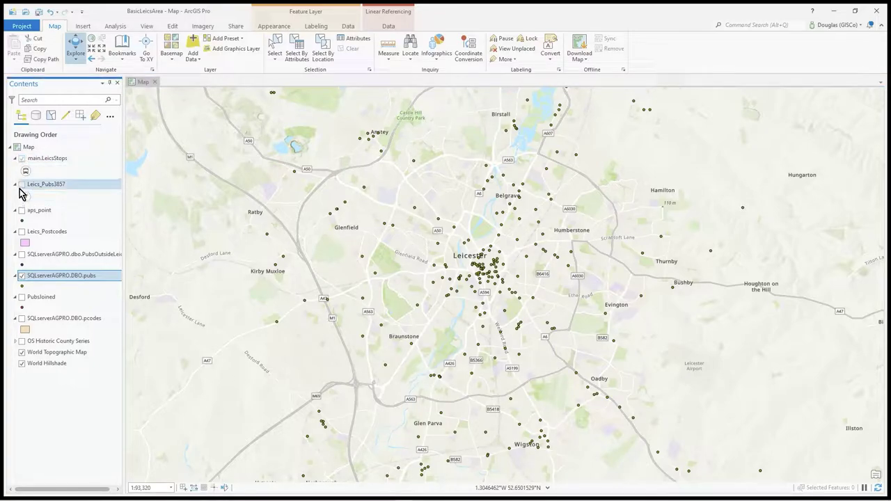
click(22, 185)
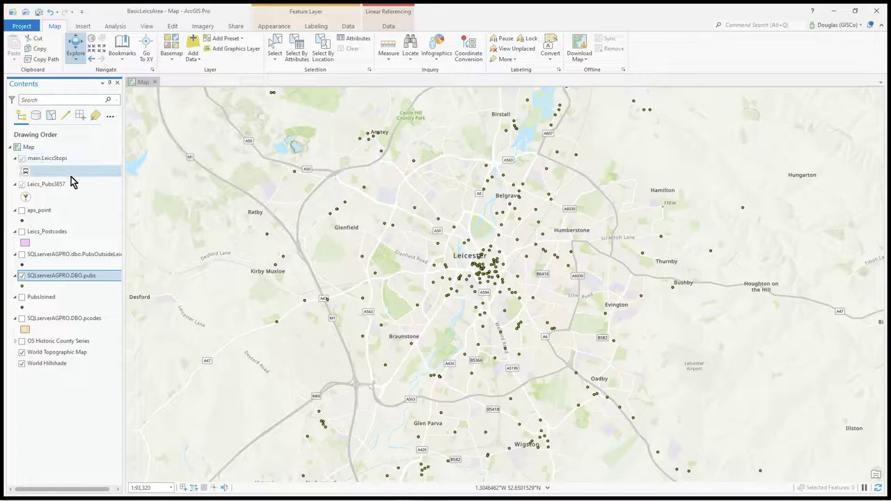
click(22, 276)
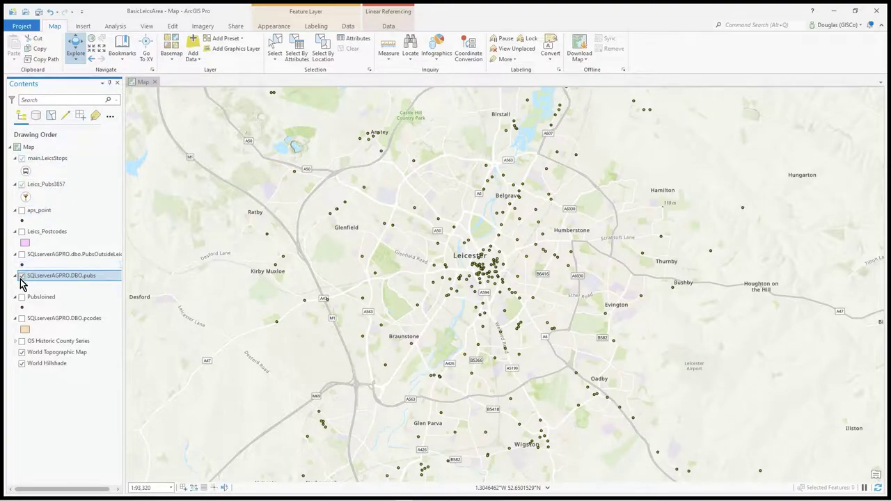
right_click(53, 191)
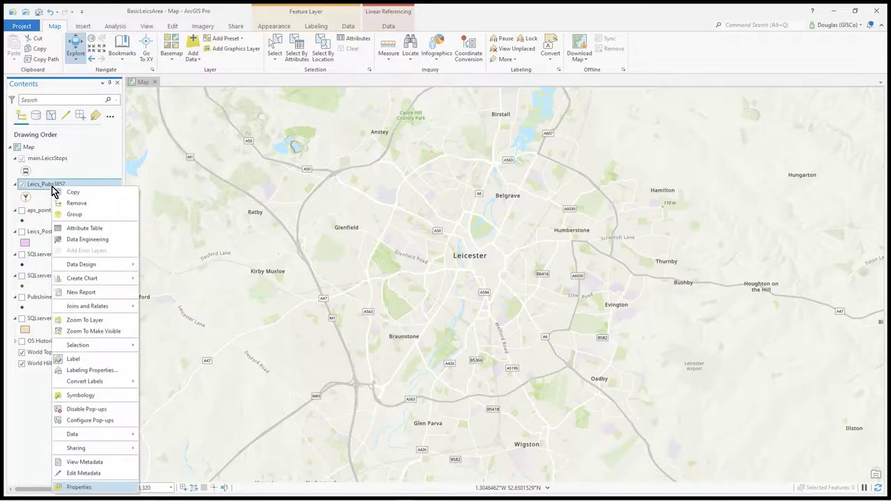
click(115, 488)
click(338, 199)
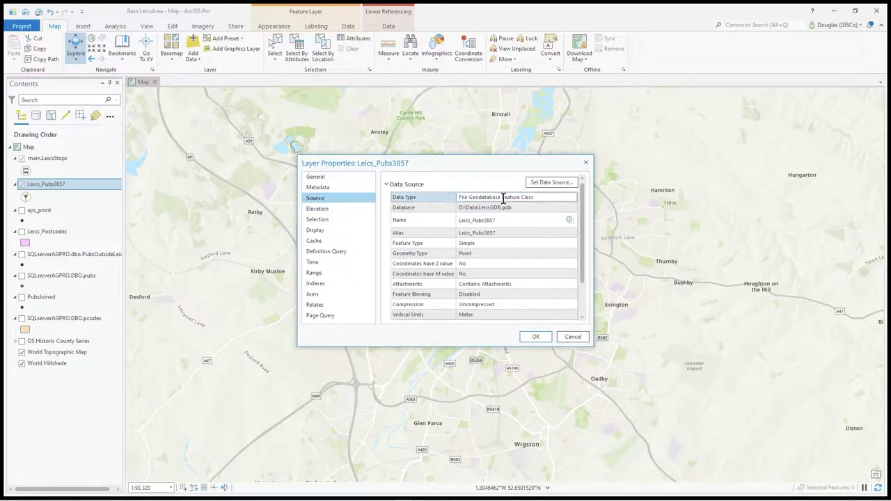
click(573, 337)
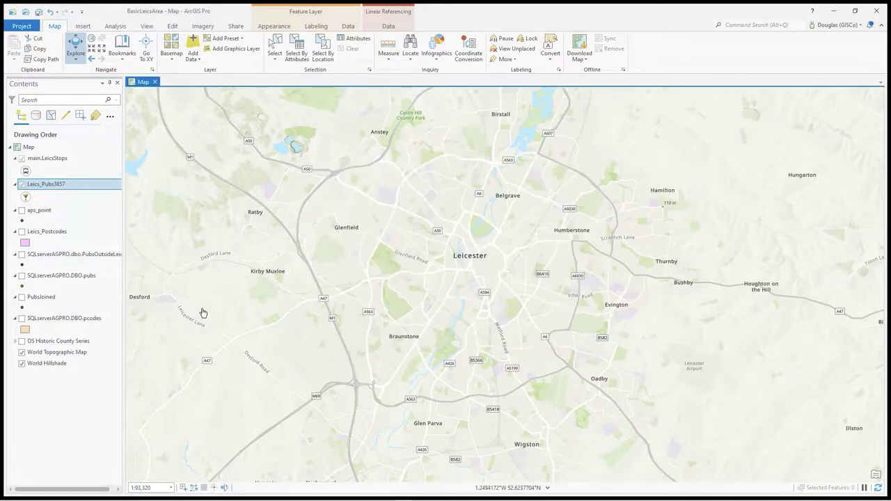
click(21, 277)
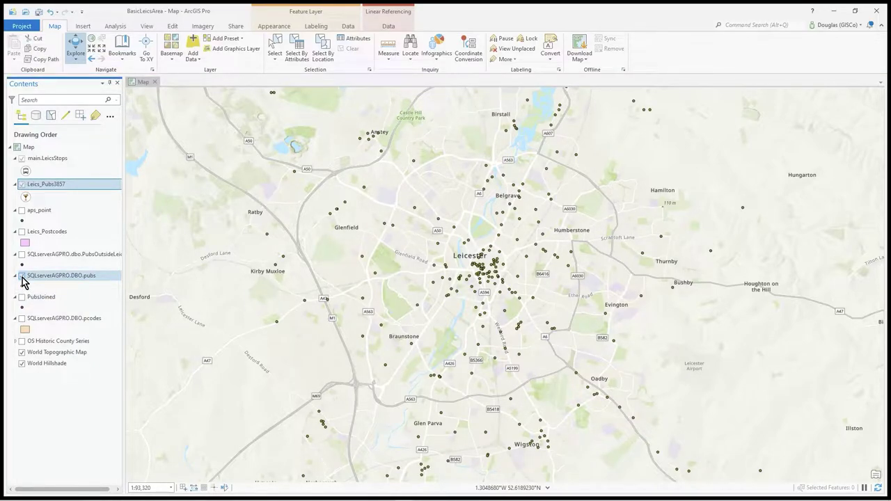
click(21, 277)
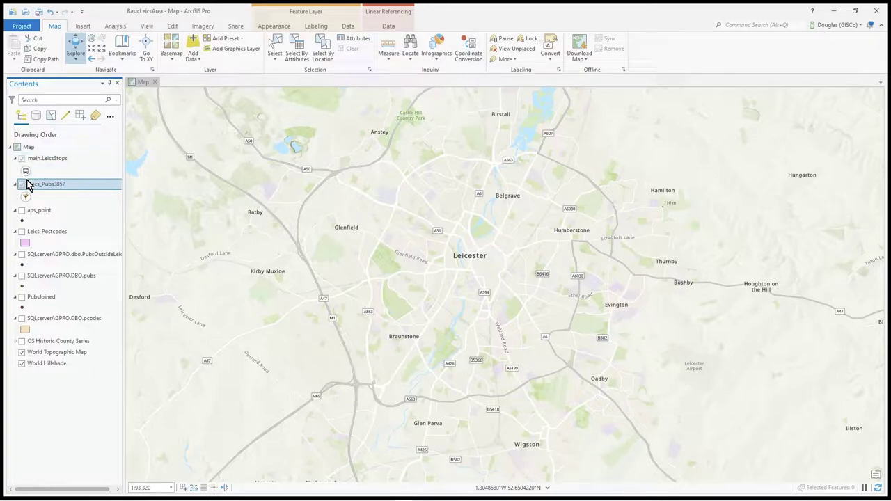
Step: Zoom to central Leicester at 1:10,020 and pan to centre the bus stops and pubs
scroll(494, 269, up, 1)
scroll(493, 268, up, 2)
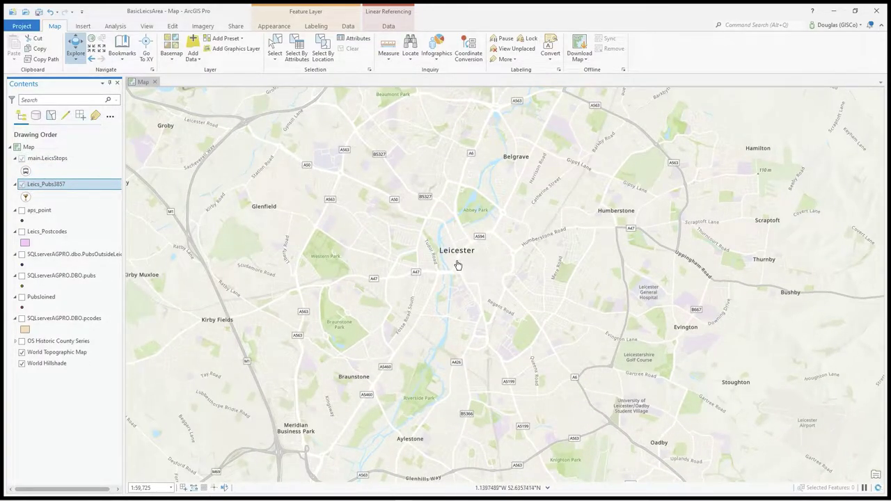
scroll(458, 265, up, 4)
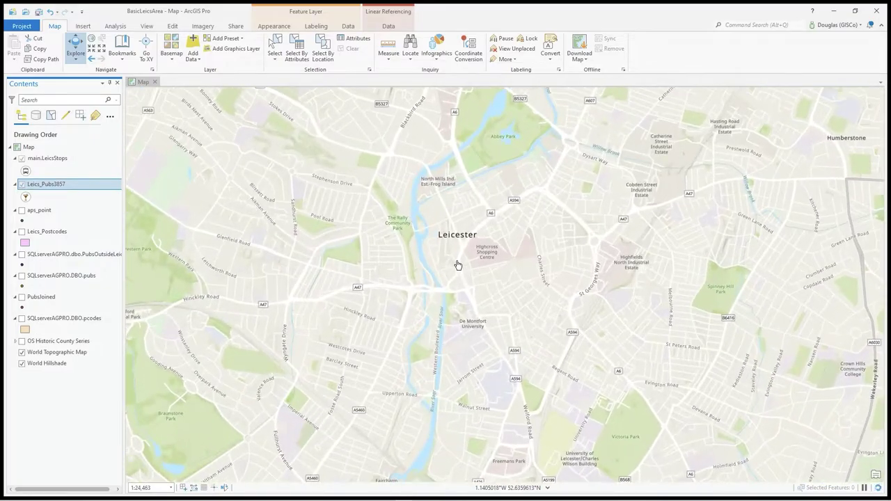
scroll(458, 265, up, 2)
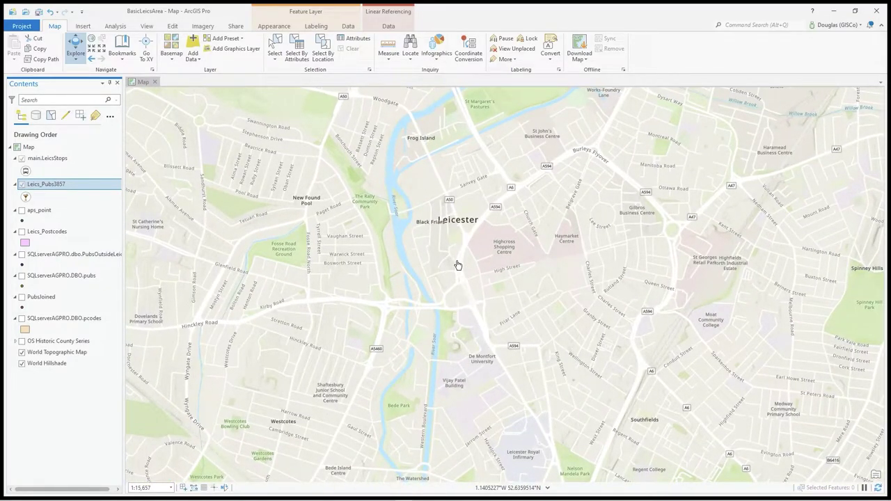
scroll(457, 265, up, 2)
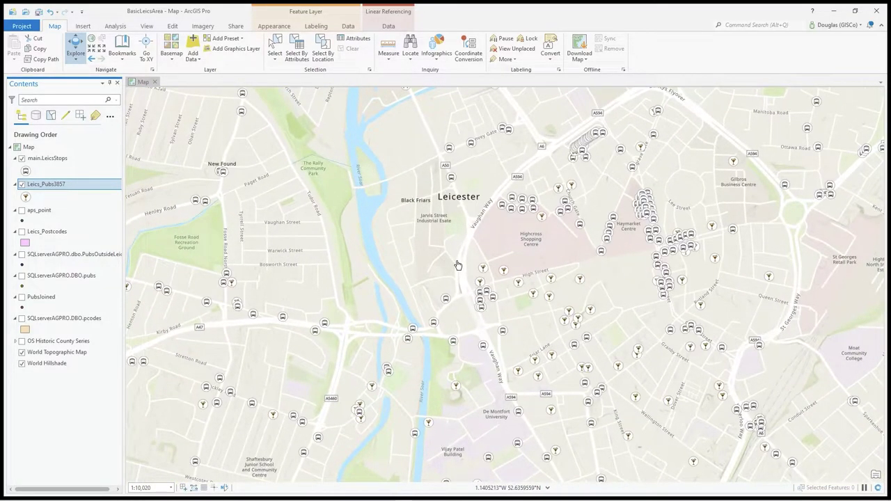
drag(457, 265, 374, 218)
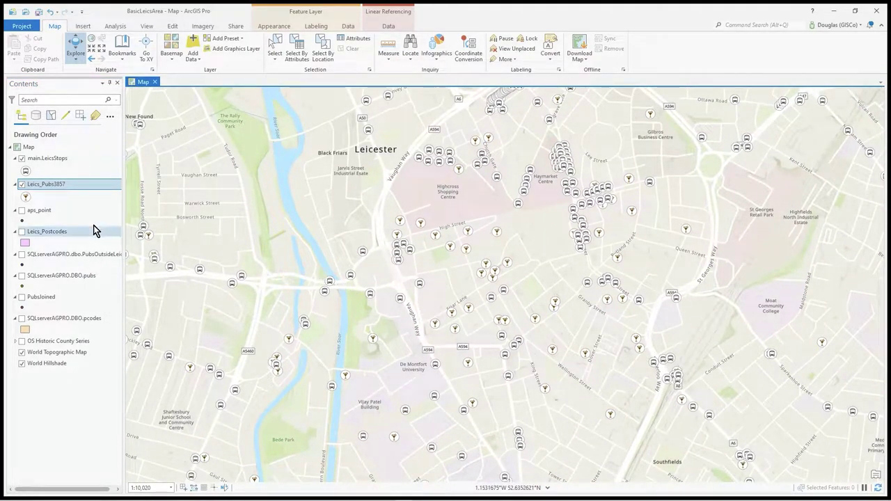
click(30, 176)
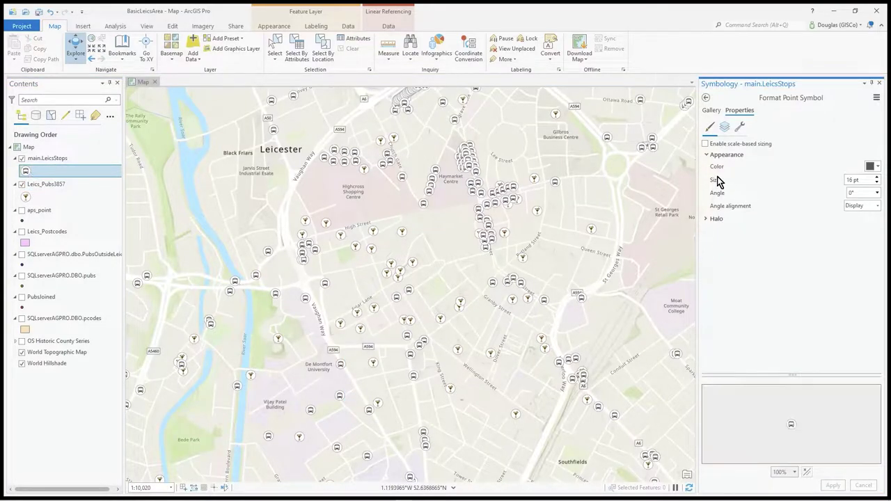
click(714, 111)
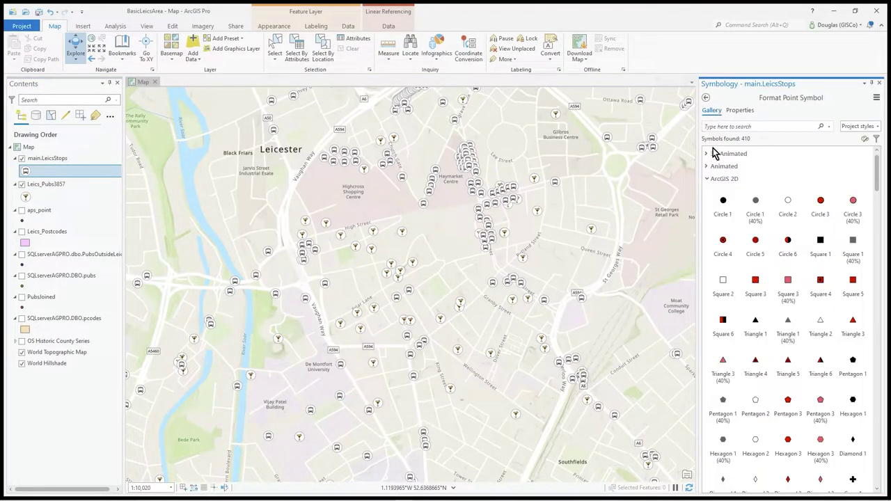
scroll(787, 325, down, 8)
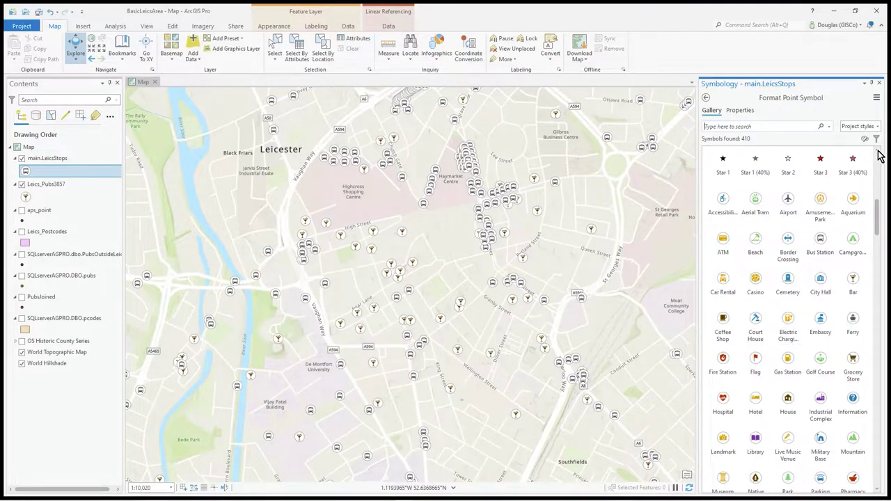
click(880, 84)
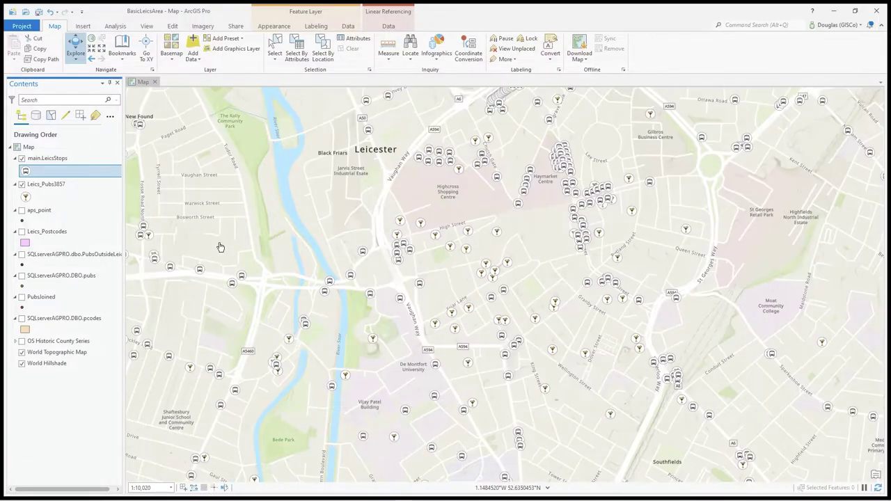
click(452, 250)
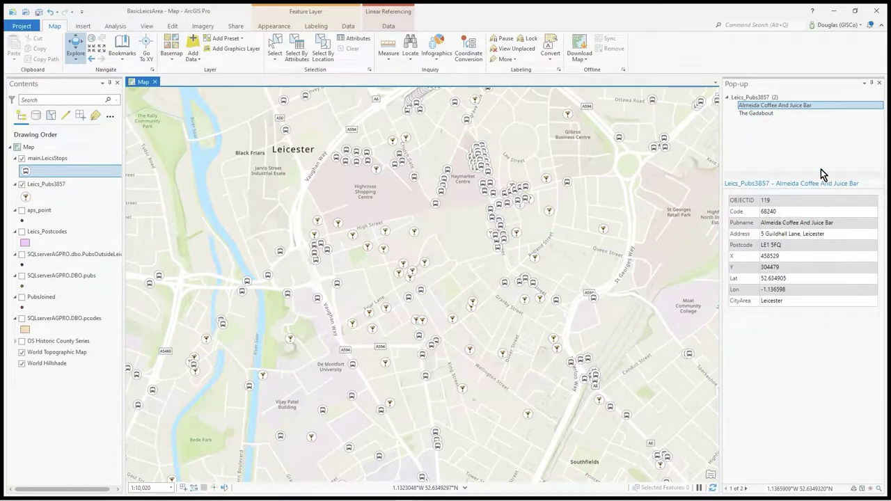
click(880, 82)
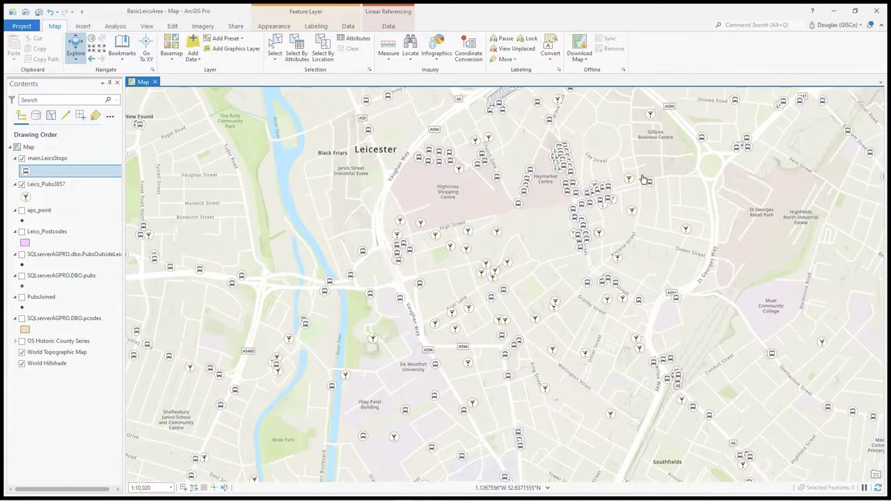
click(420, 288)
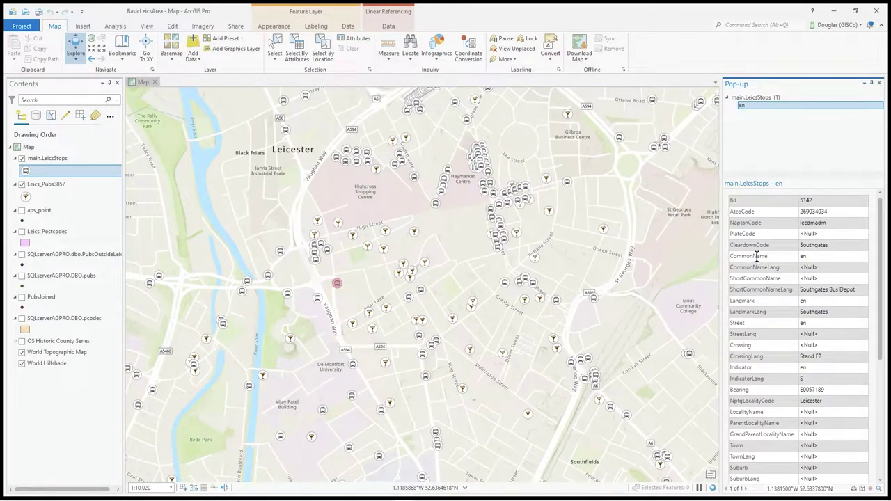
scroll(807, 265, down, 6)
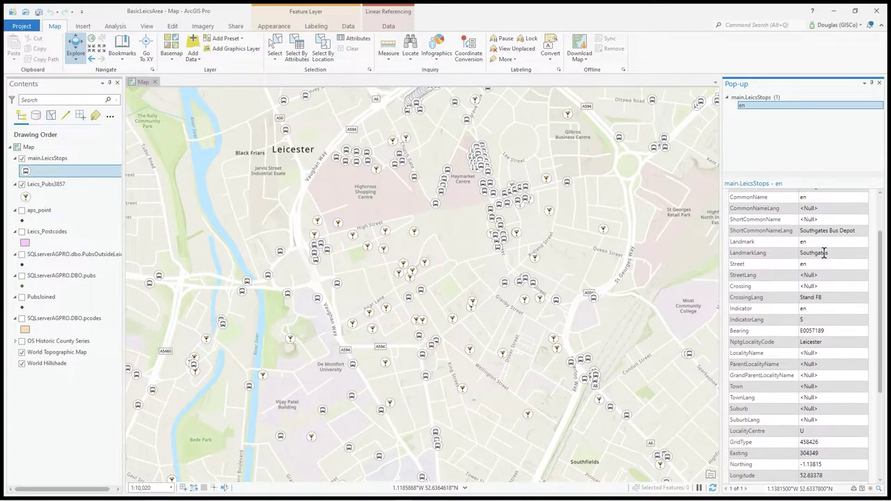
scroll(827, 354, up, 6)
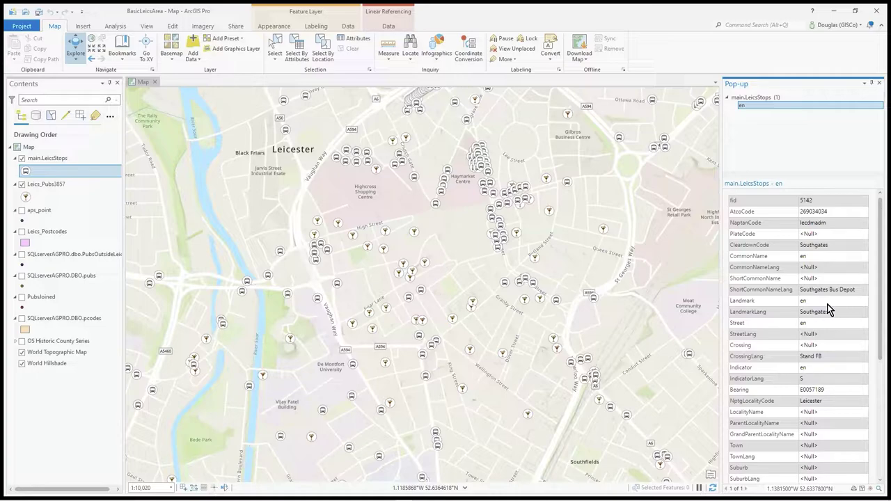
scroll(827, 300, down, 6)
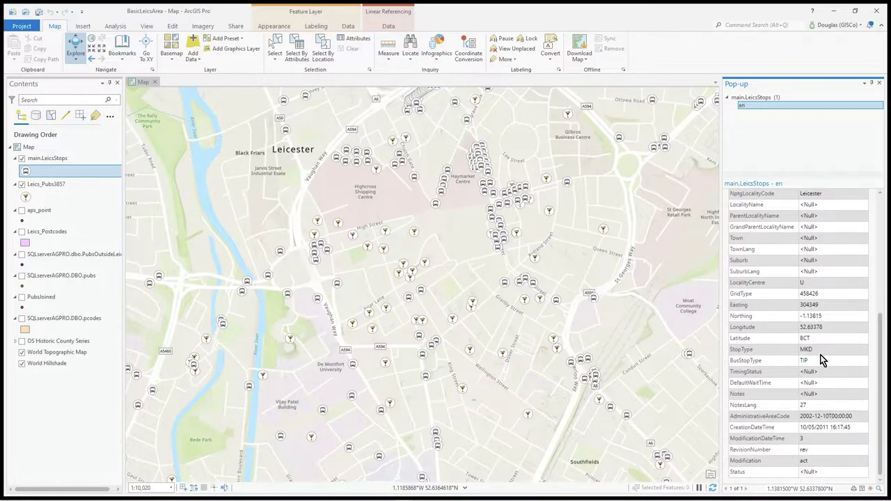
scroll(820, 356, up, 2)
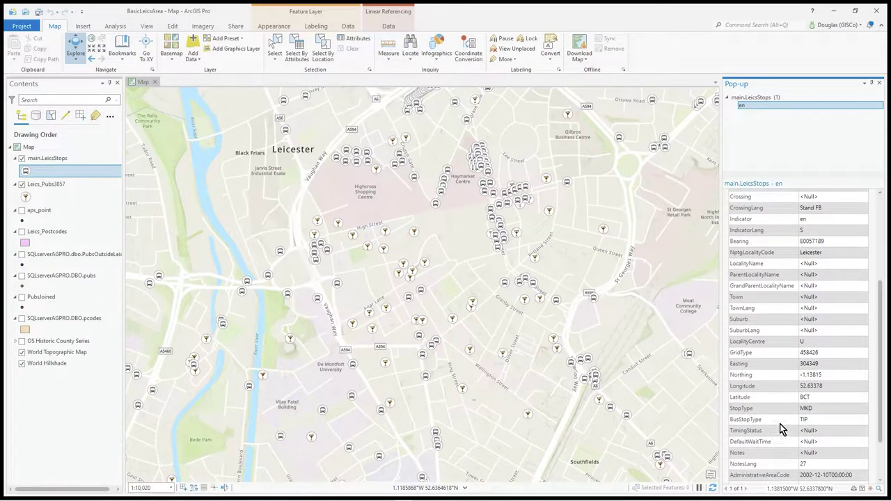
scroll(801, 415, up, 3)
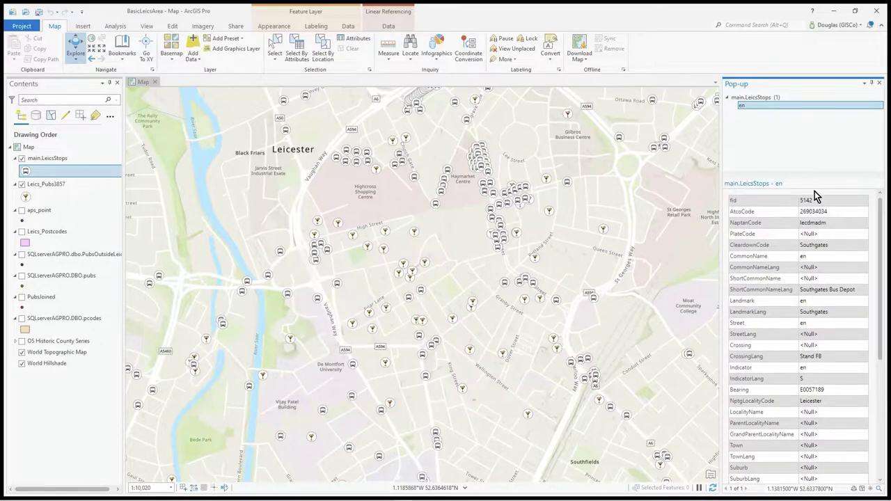
click(880, 83)
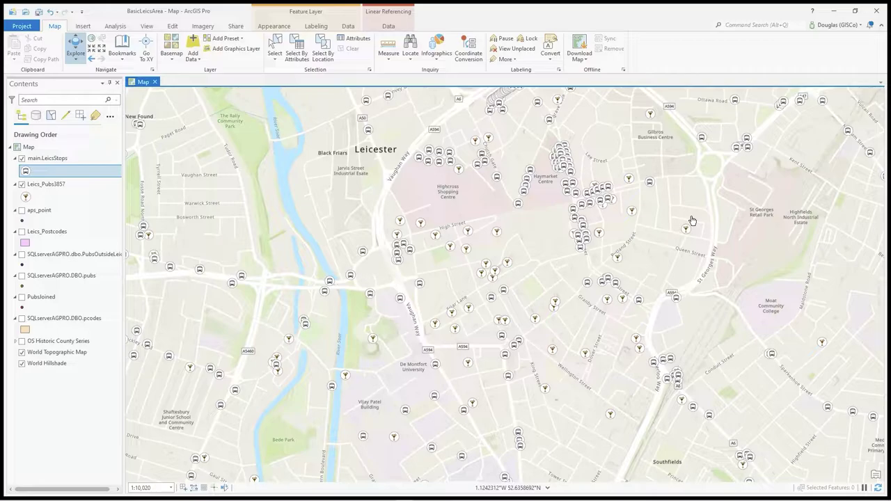
Step: Zoom out to about 1:15,657 so symbols stop drawing, and select Leics_Pubs3857
drag(555, 234, 542, 235)
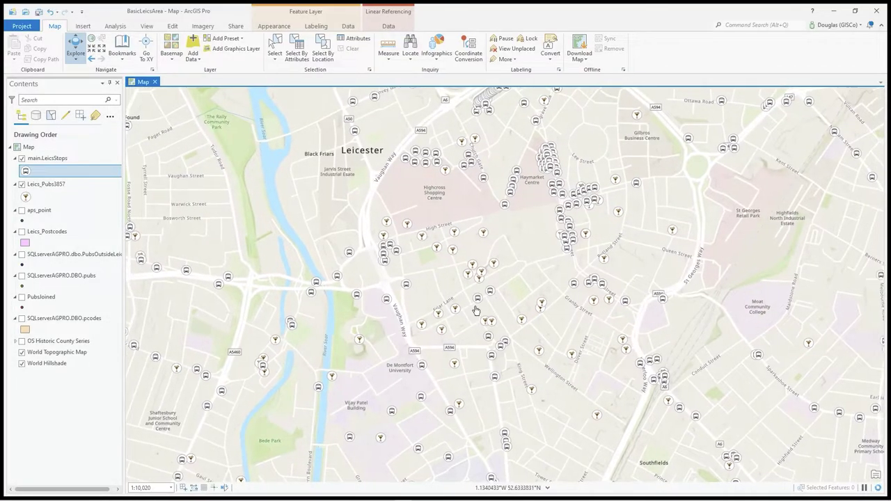
scroll(472, 315, up, 1)
scroll(441, 327, up, 1)
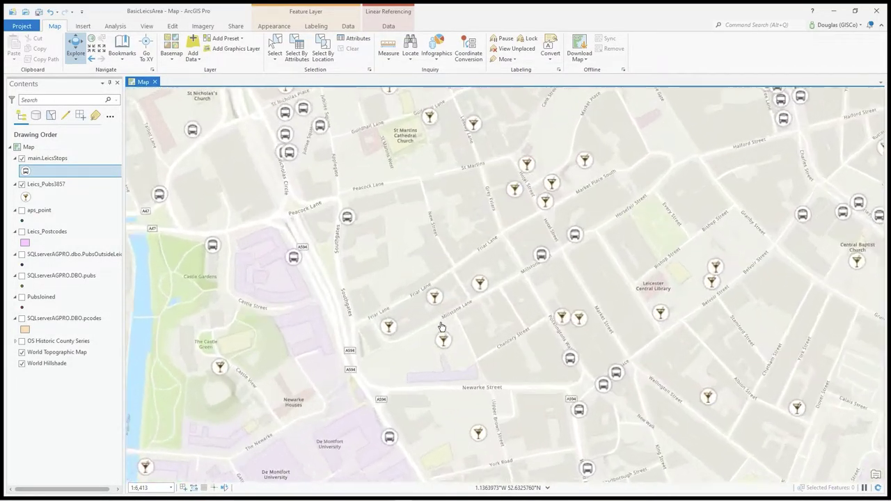
scroll(442, 327, up, 2)
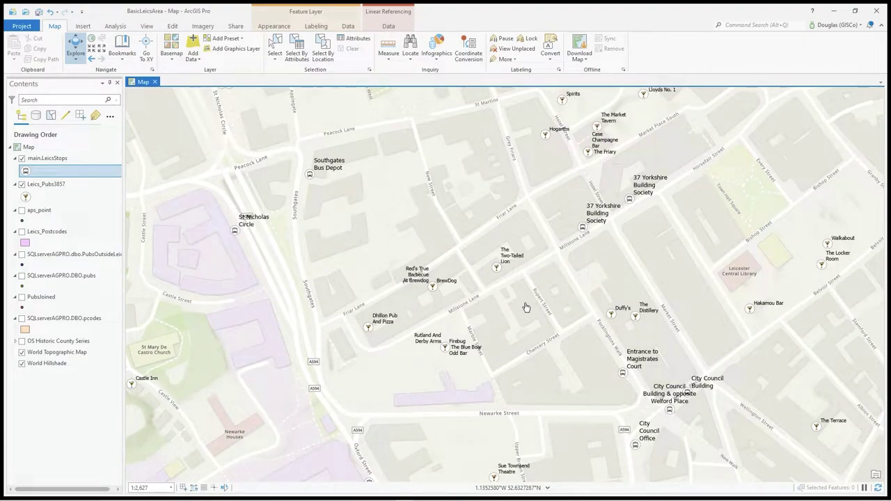
scroll(526, 307, down, 5)
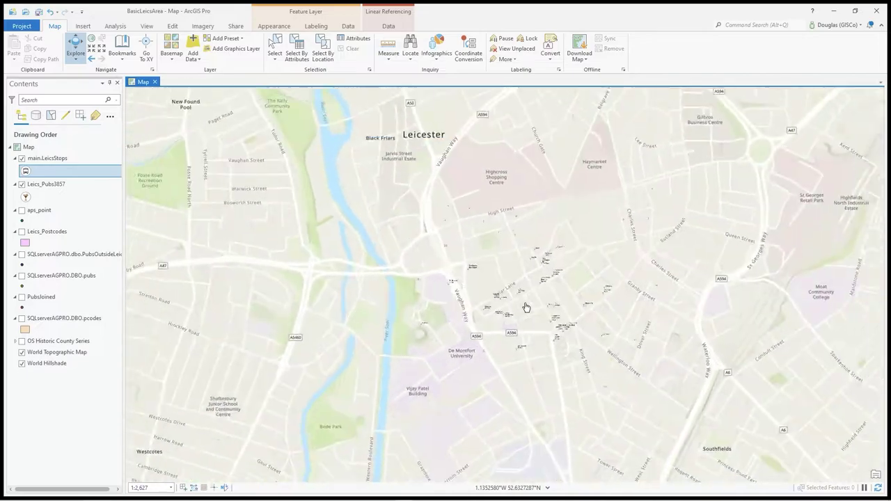
scroll(439, 254, up, 1)
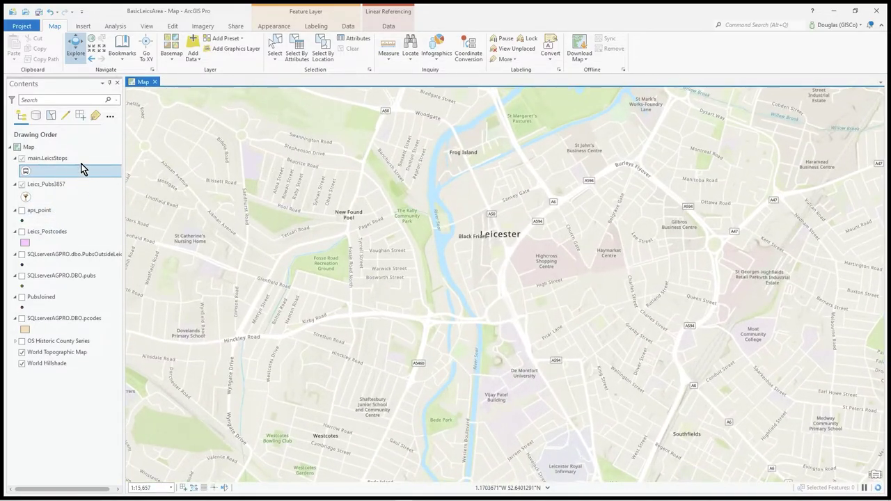
click(46, 184)
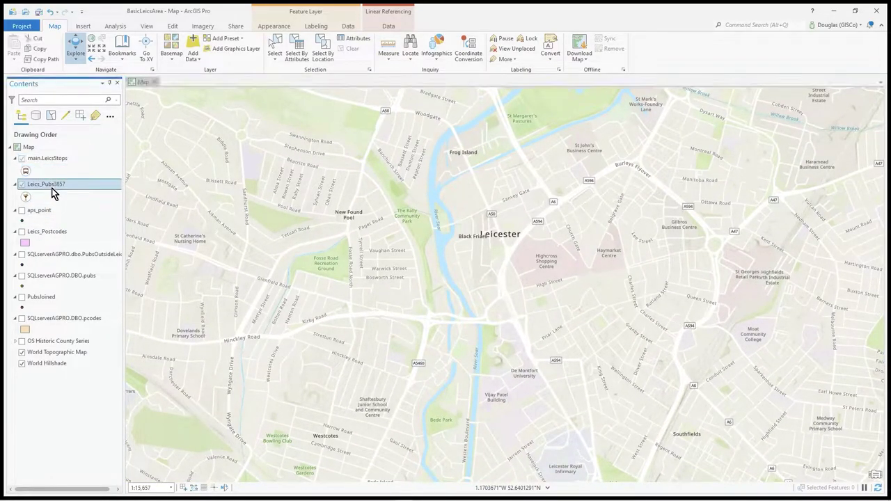
right_click(53, 189)
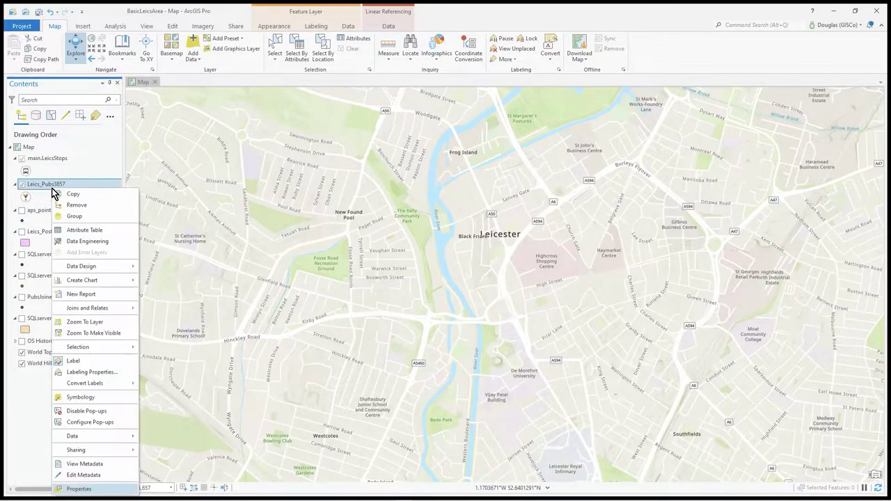
click(110, 491)
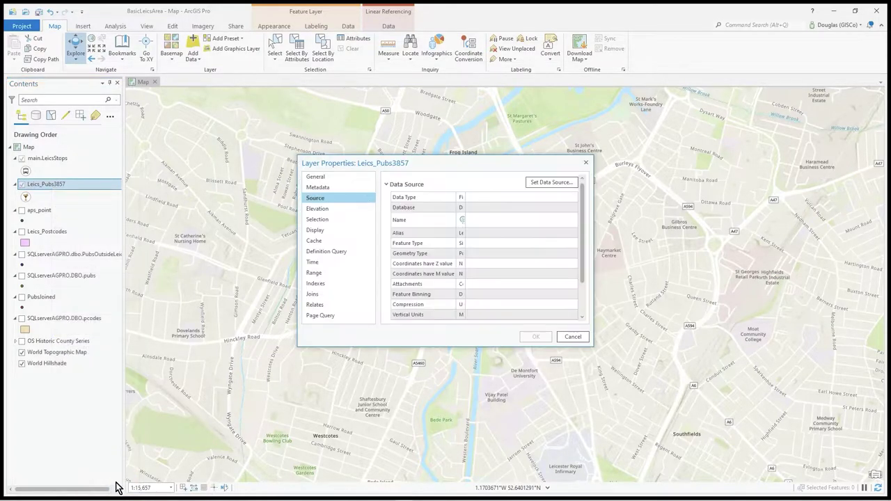
click(315, 179)
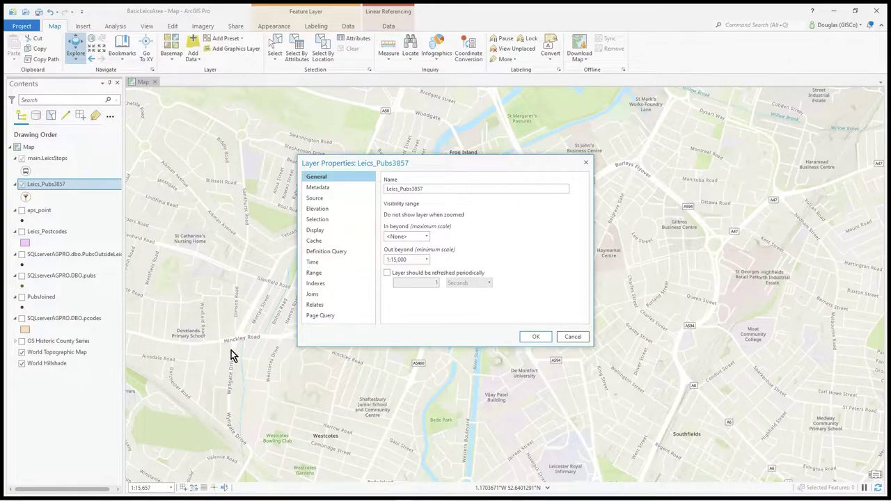
click(573, 337)
scroll(464, 302, up, 3)
scroll(451, 307, down, 2)
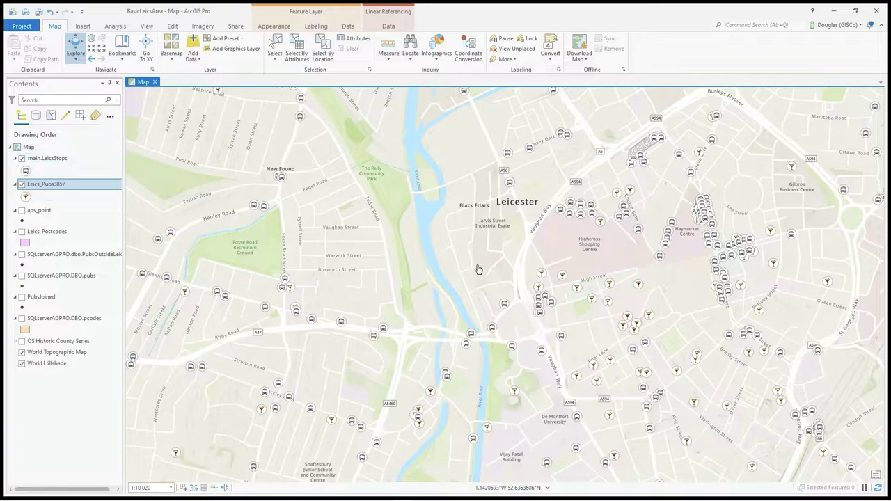
scroll(348, 326, up, 3)
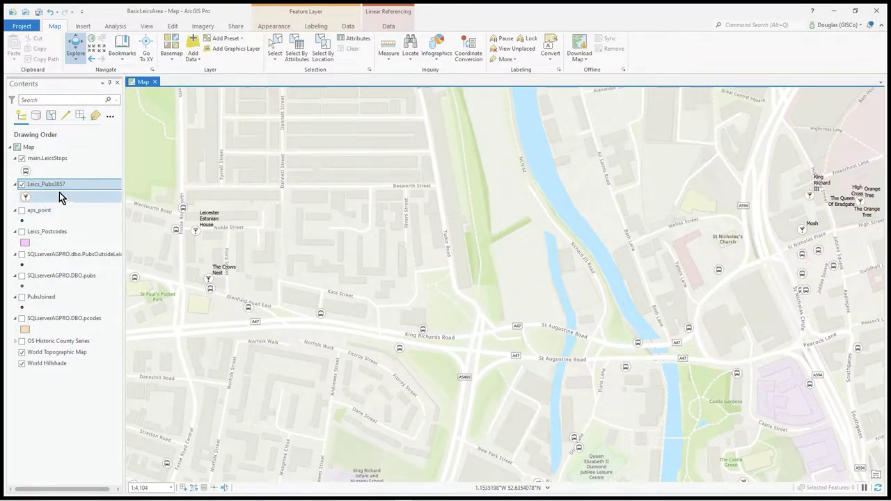
drag(321, 247, 521, 246)
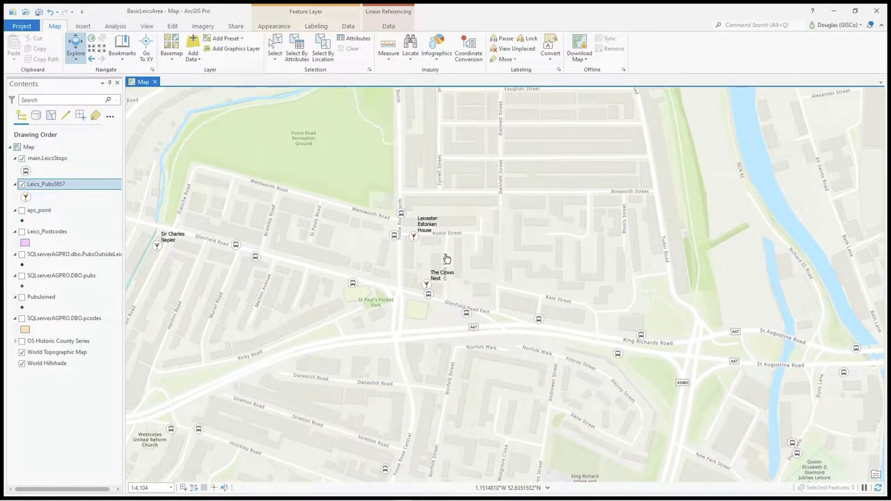
scroll(439, 278, up, 2)
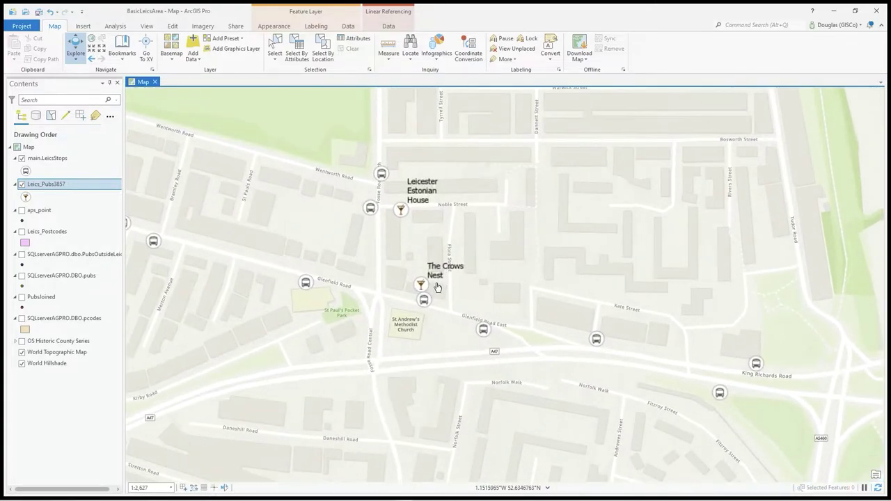
scroll(424, 243, up, 1)
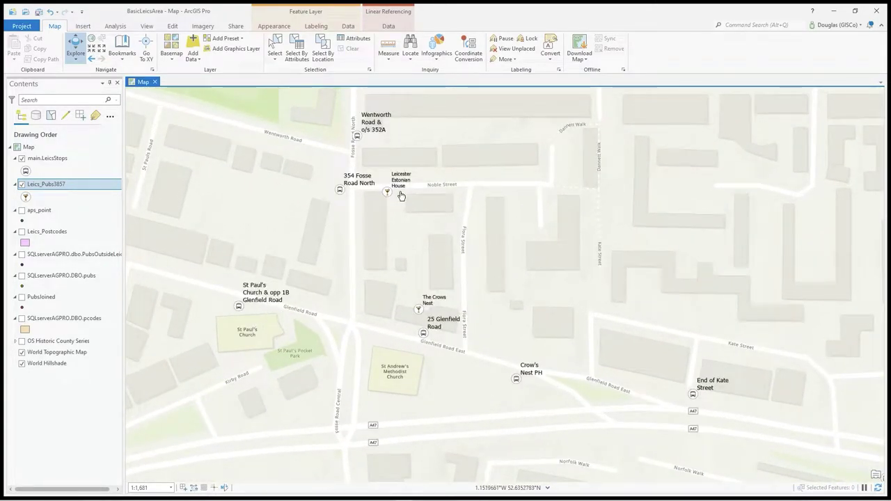
scroll(402, 197, down, 5)
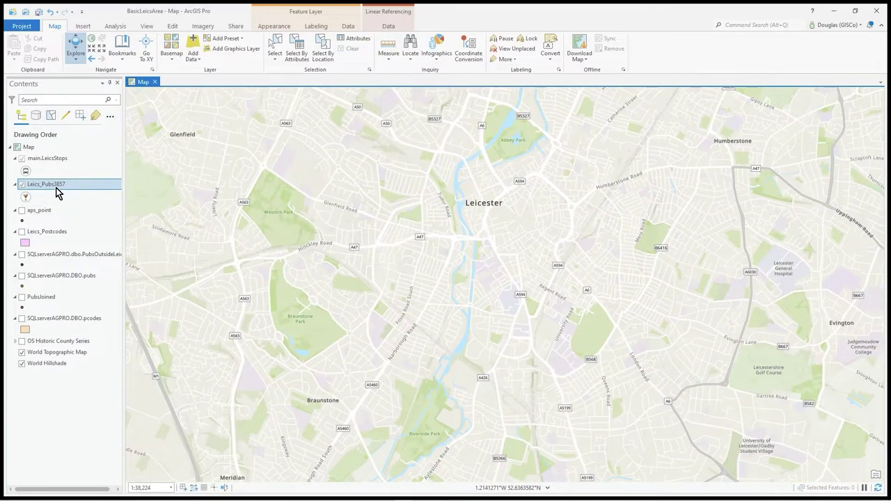
Step: Show the Leics_Pubs3857 label visibility range, which hides labels beyond 1:5,000
right_click(55, 186)
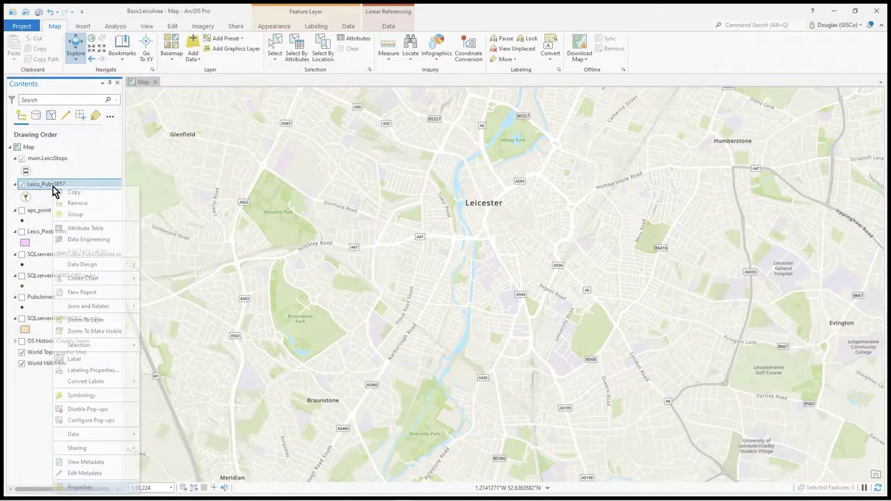
click(97, 373)
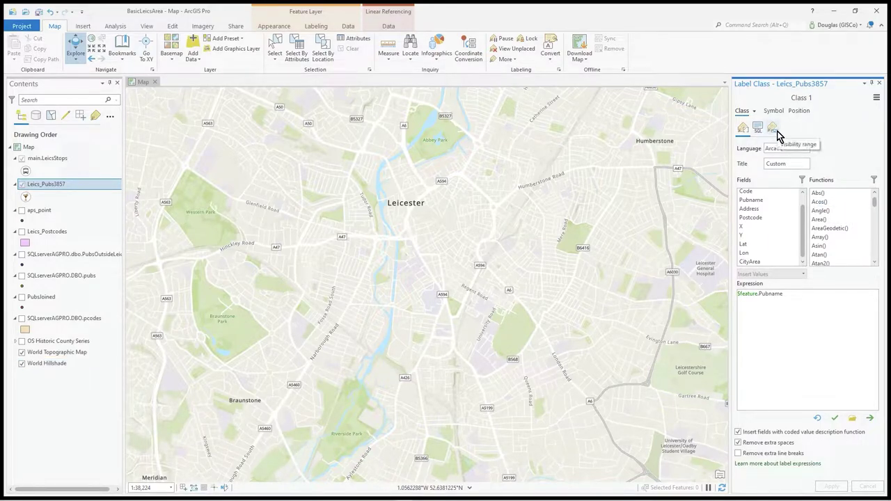
click(777, 132)
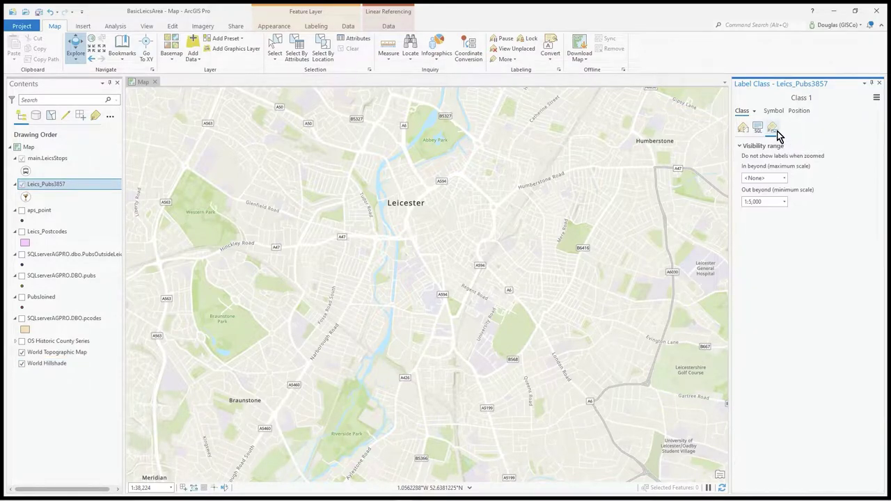
Step: Close the label pane, zoom out to all of Leicester at 1:93,320, and hide Leics_Pubs3857
click(880, 84)
scroll(491, 241, down, 4)
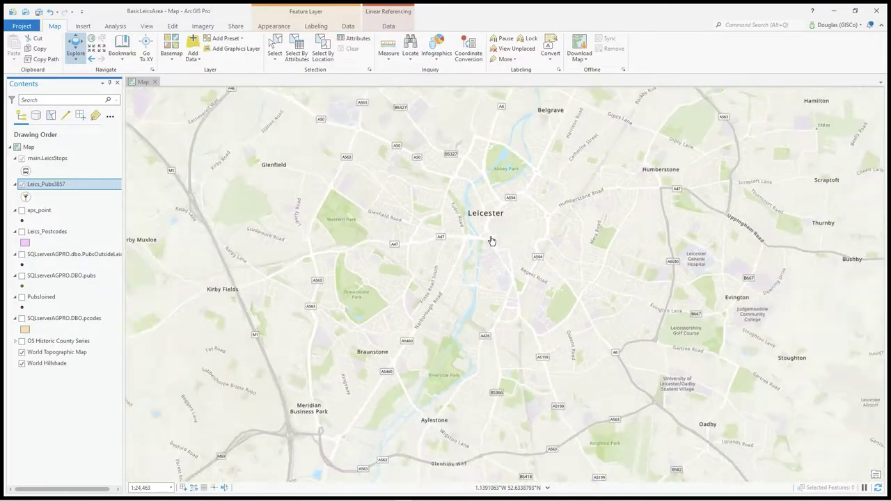
drag(472, 245, 432, 267)
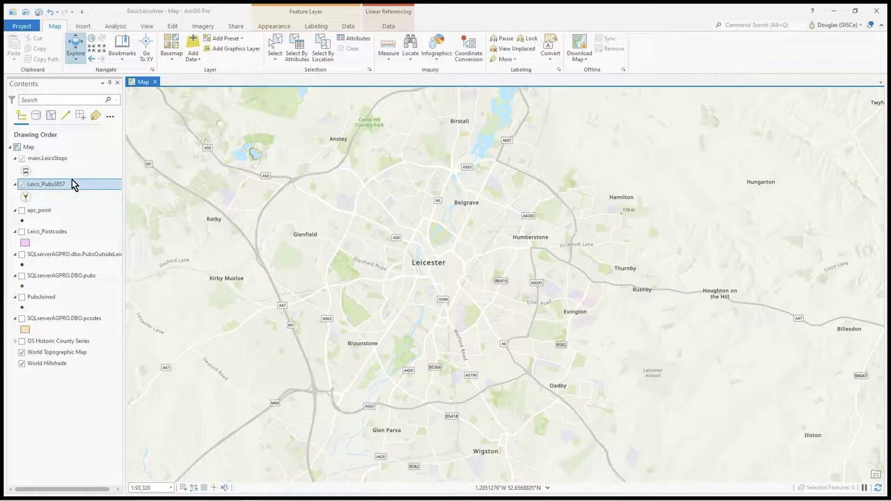
click(24, 192)
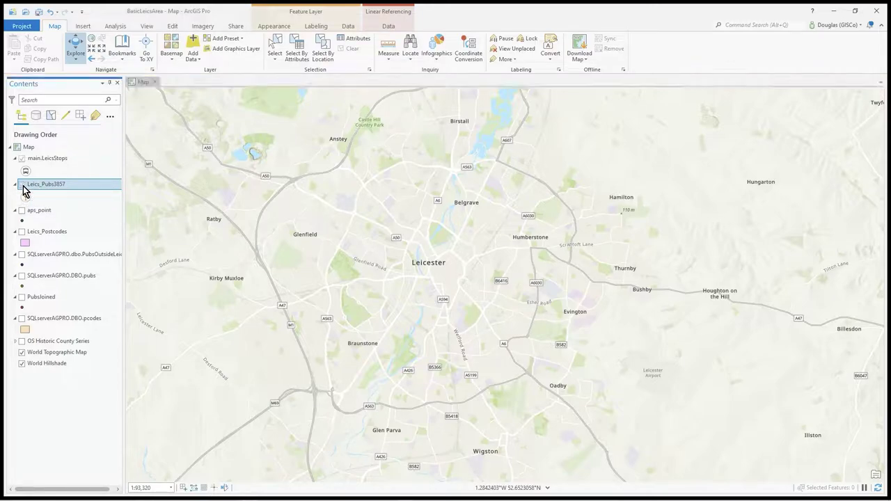
Step: Remove main.LeicsStops' 1:15,000 out-beyond scale limit so stops show at 1:227,832
click(78, 160)
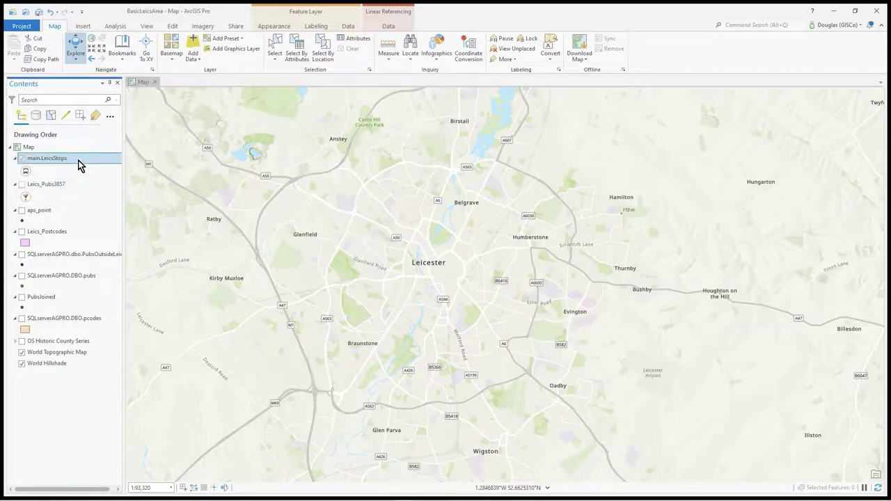
right_click(78, 164)
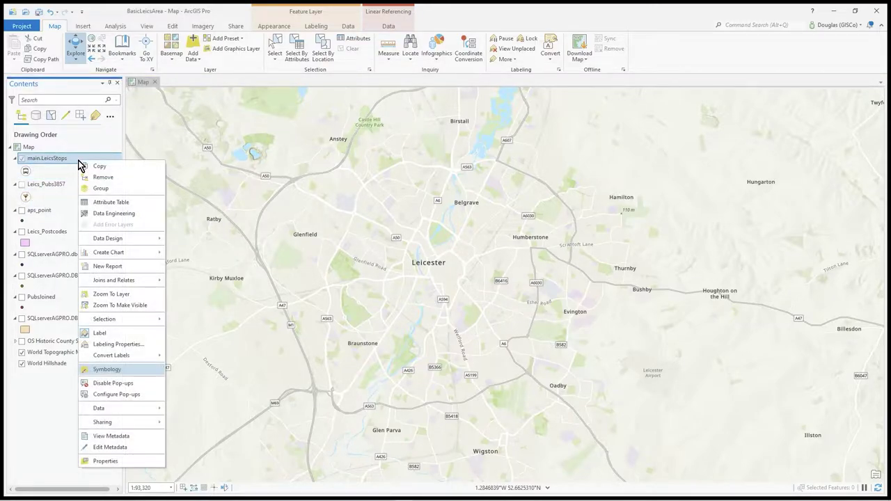
click(106, 462)
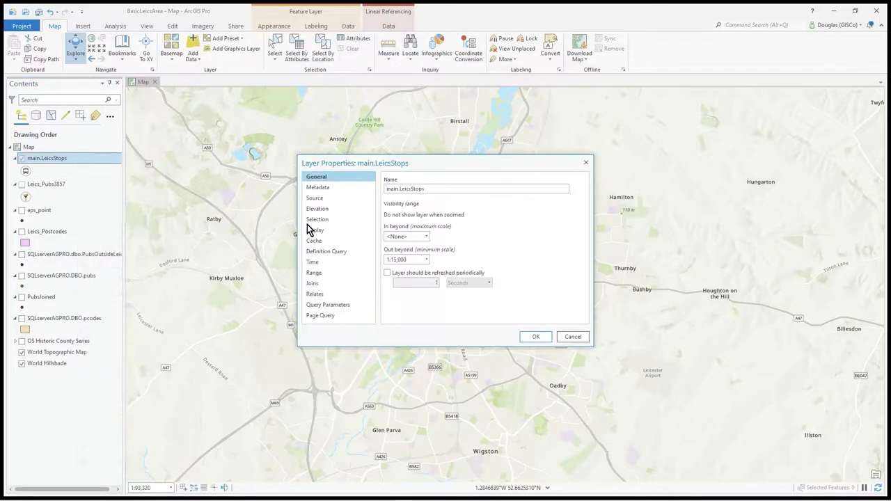
click(427, 260)
click(418, 273)
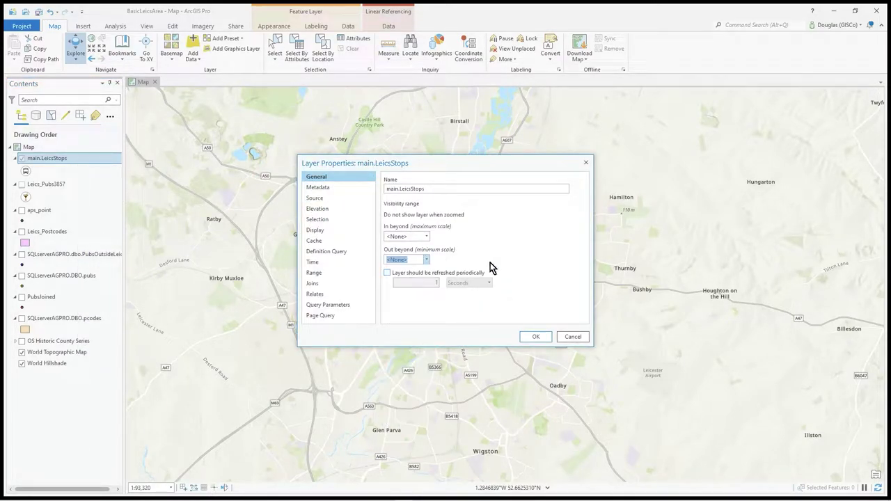
click(536, 337)
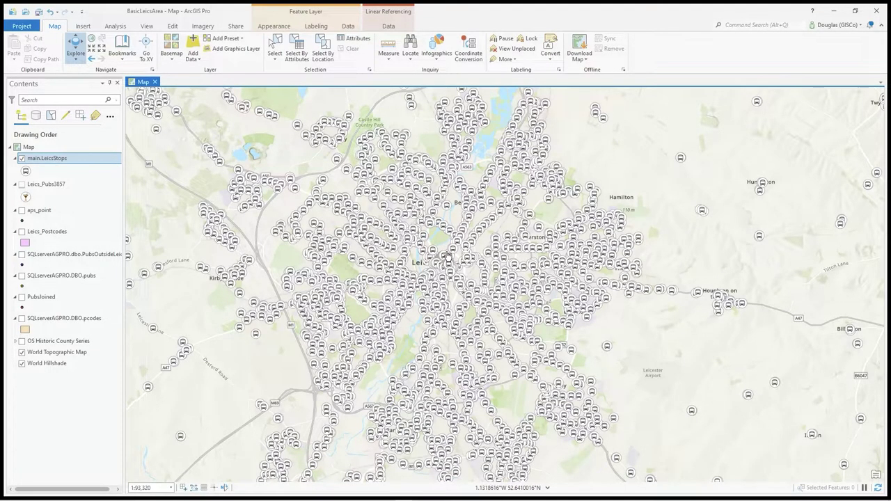
scroll(449, 256, down, 3)
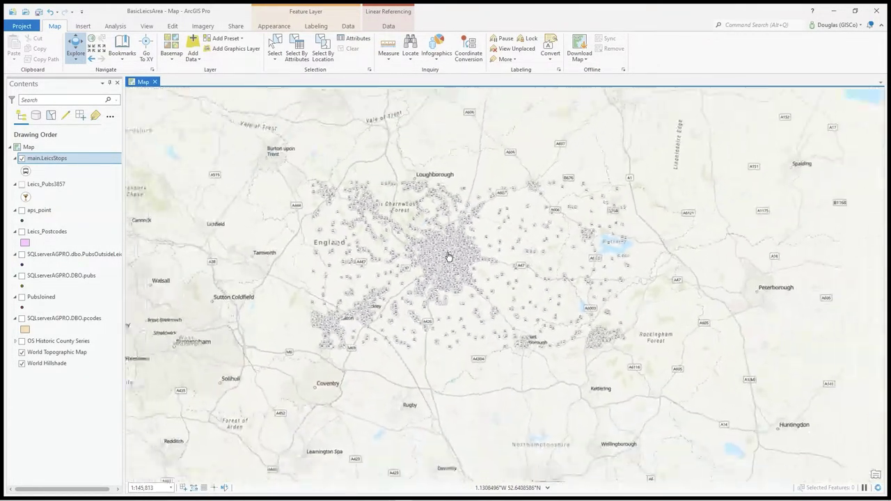
scroll(449, 257, up, 2)
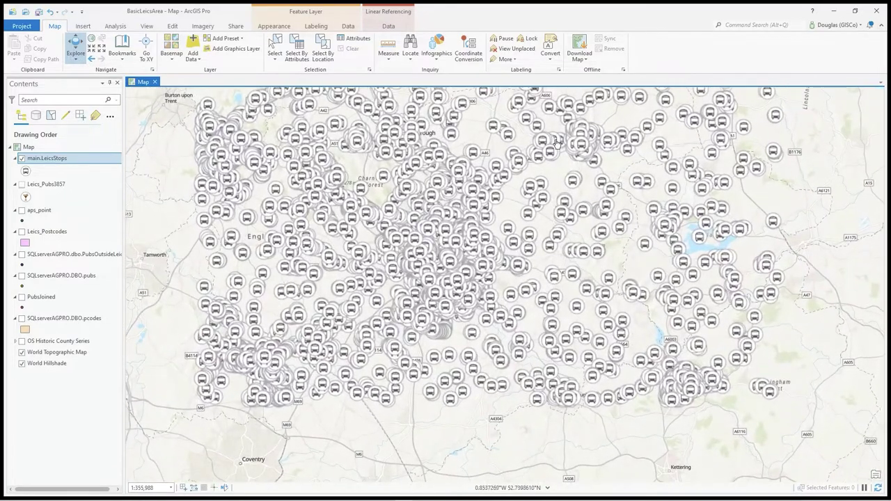
drag(450, 256, 436, 285)
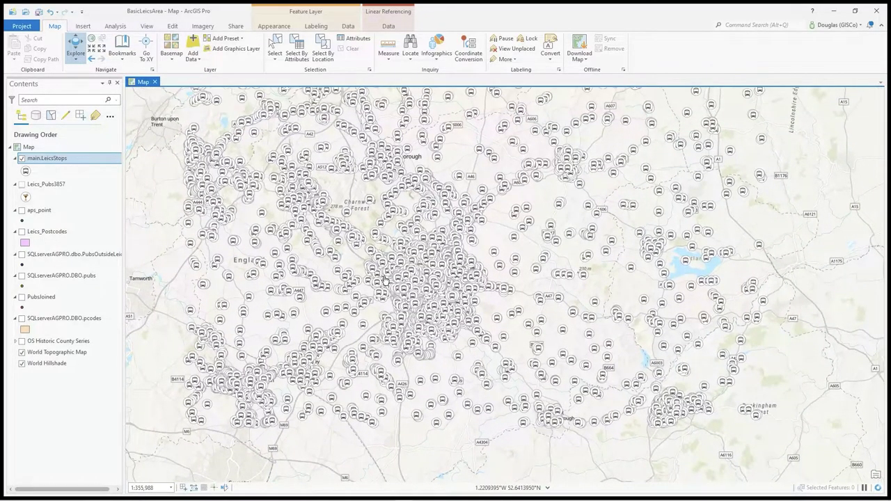
scroll(436, 286, up, 4)
scroll(427, 259, down, 2)
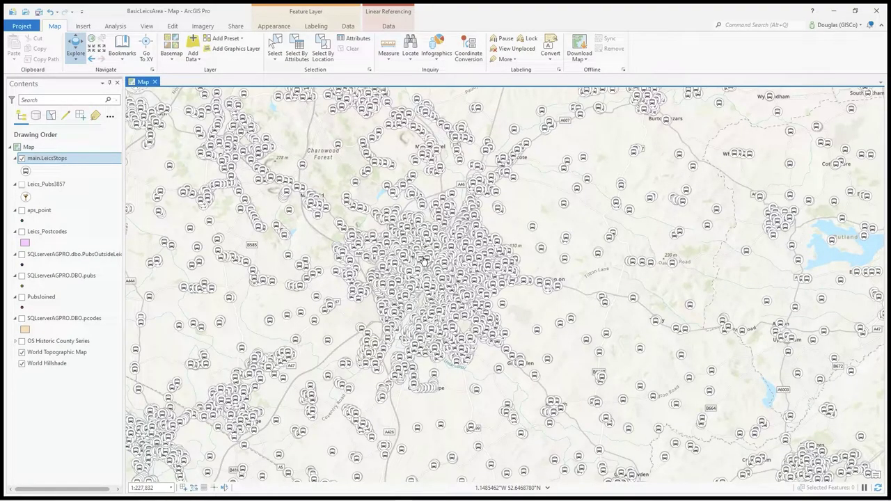
Step: Apply Clustering aggregation to main.LeicsStops, producing clusters of 2 to 408 points
click(276, 28)
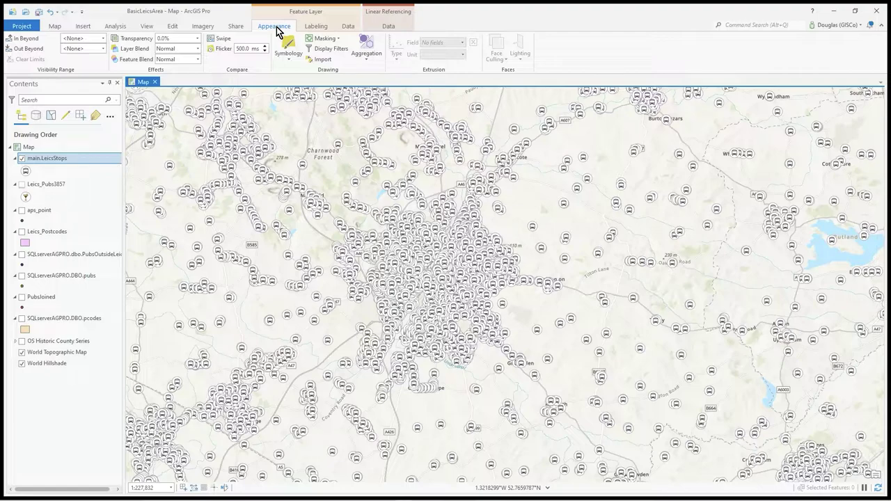
click(368, 63)
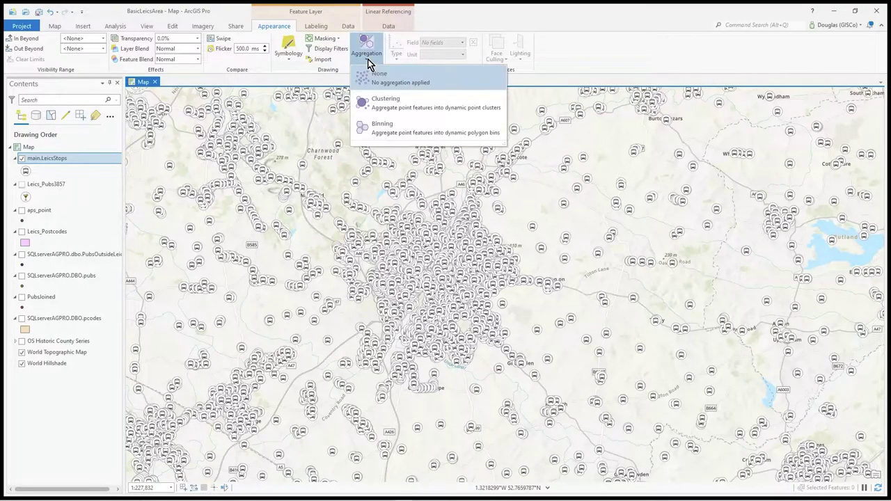
click(420, 108)
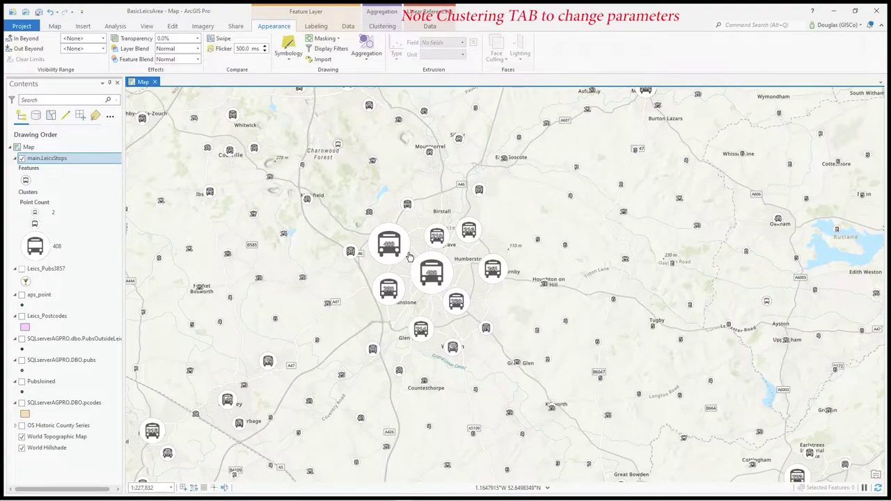
Step: Zoom out over the clustered stops and select the 2,025-point cluster legend entry
scroll(409, 257, down, 2)
drag(450, 235, 458, 293)
scroll(418, 300, down, 2)
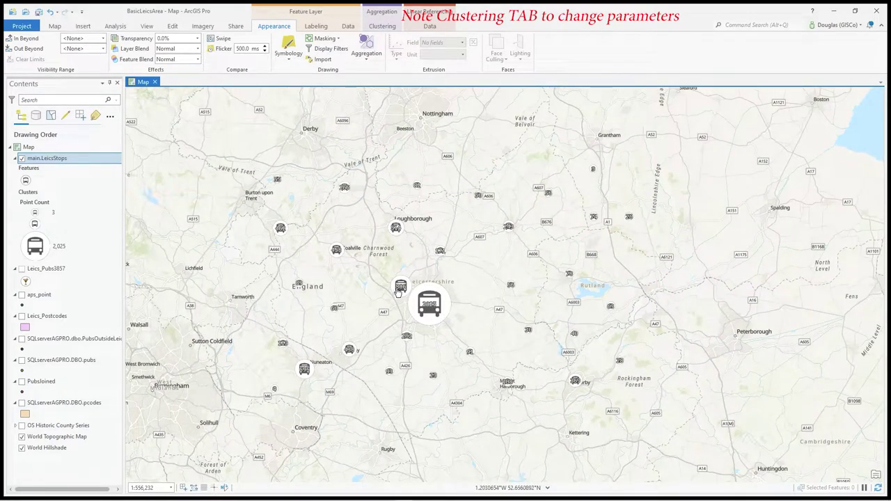
click(34, 257)
Step: Zoom into Haymarket Bus Station to inspect the stop clusters, then zoom back out
scroll(428, 301, up, 2)
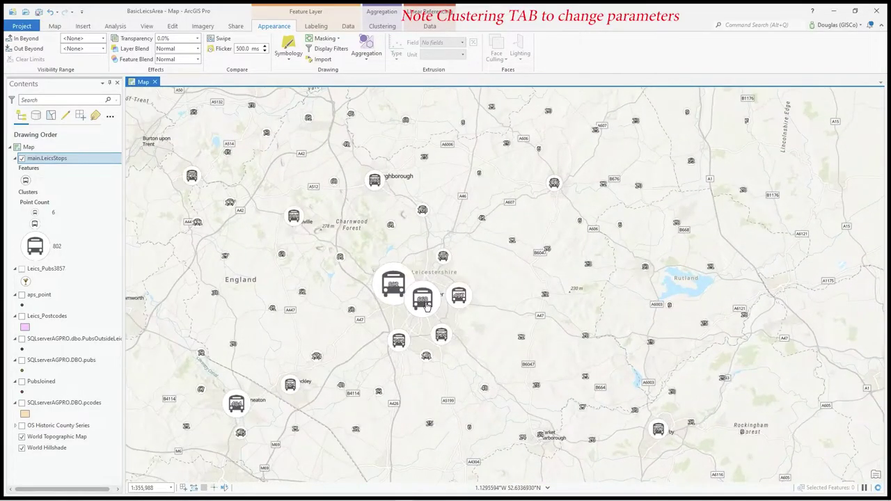
scroll(424, 300, up, 3)
scroll(421, 298, up, 1)
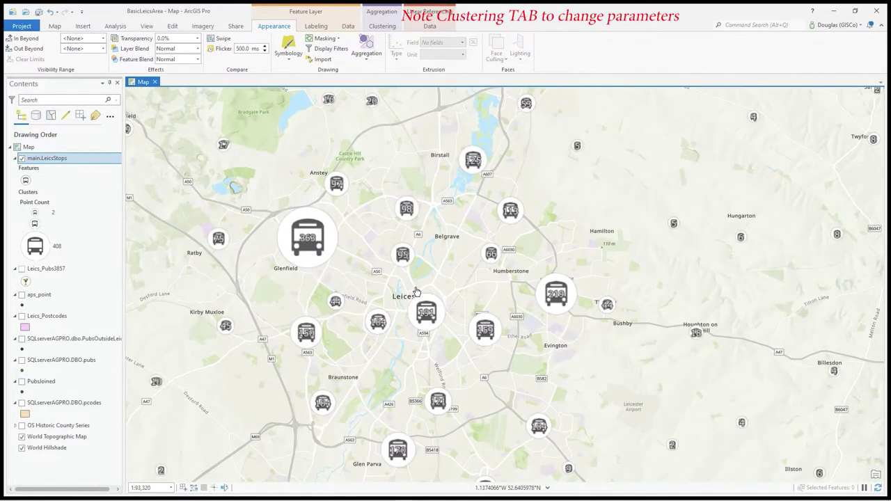
scroll(425, 298, up, 1)
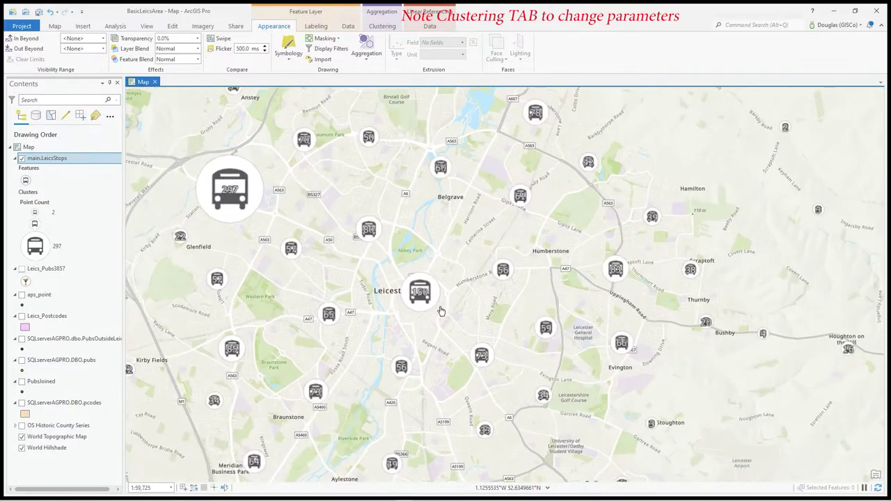
scroll(417, 299, up, 1)
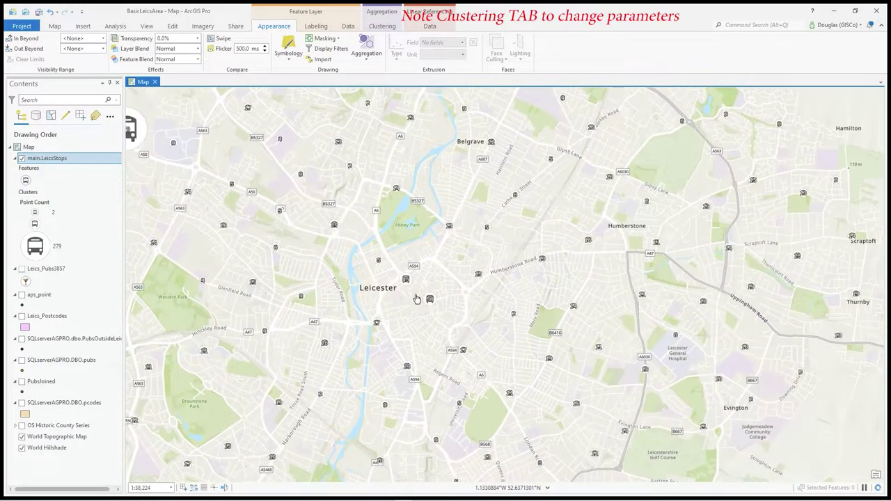
scroll(416, 300, up, 1)
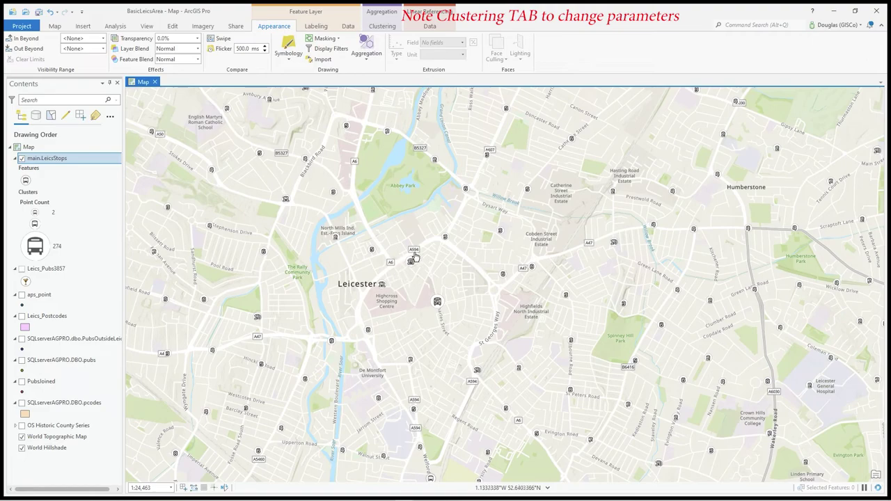
scroll(415, 257, up, 1)
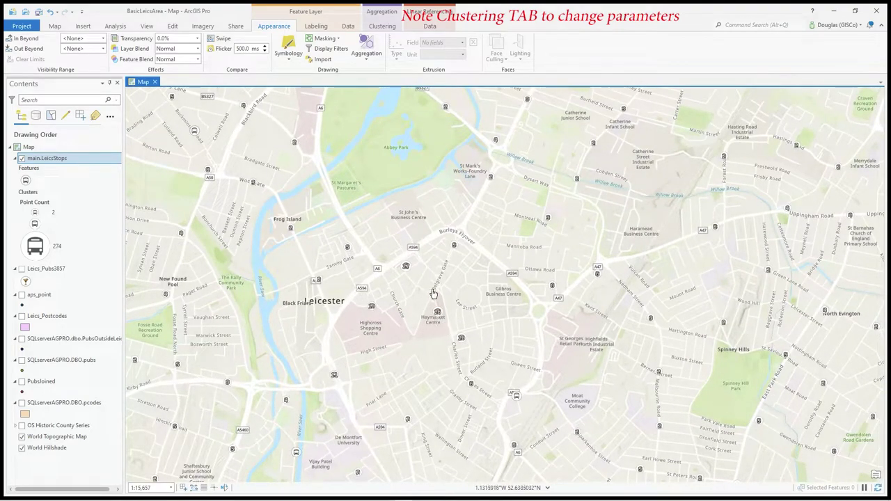
scroll(432, 311, up, 1)
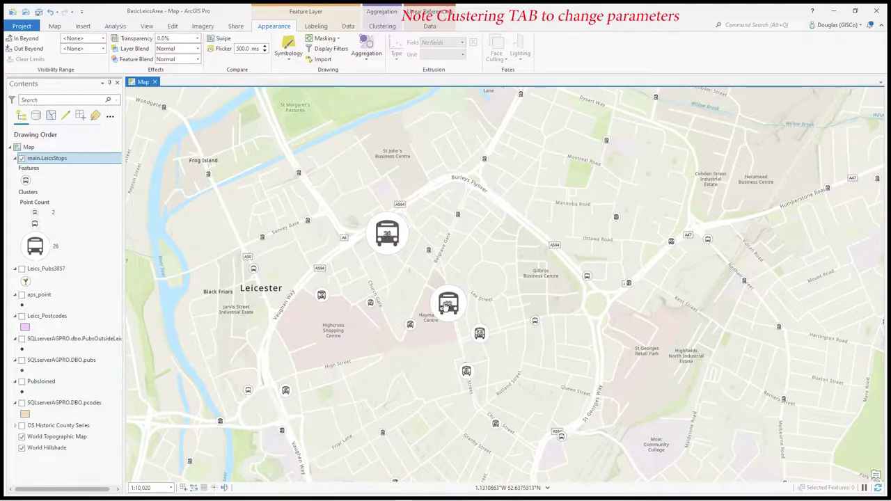
scroll(448, 305, up, 5)
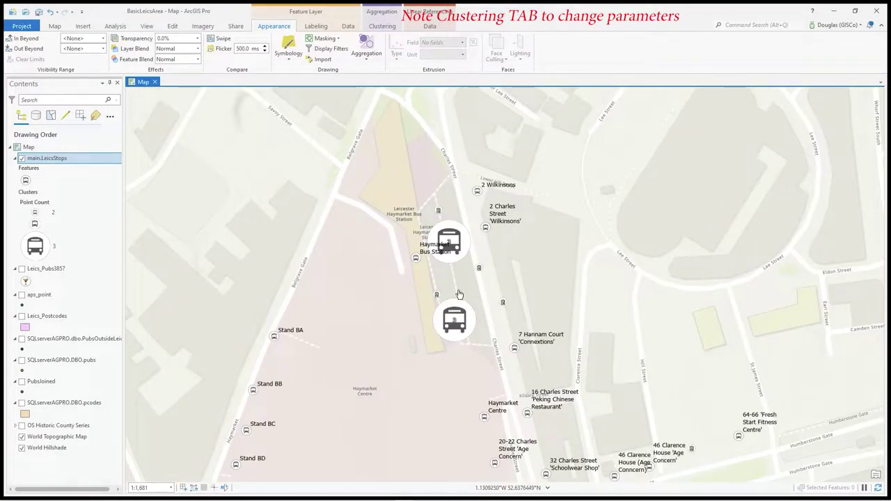
drag(517, 413, 496, 328)
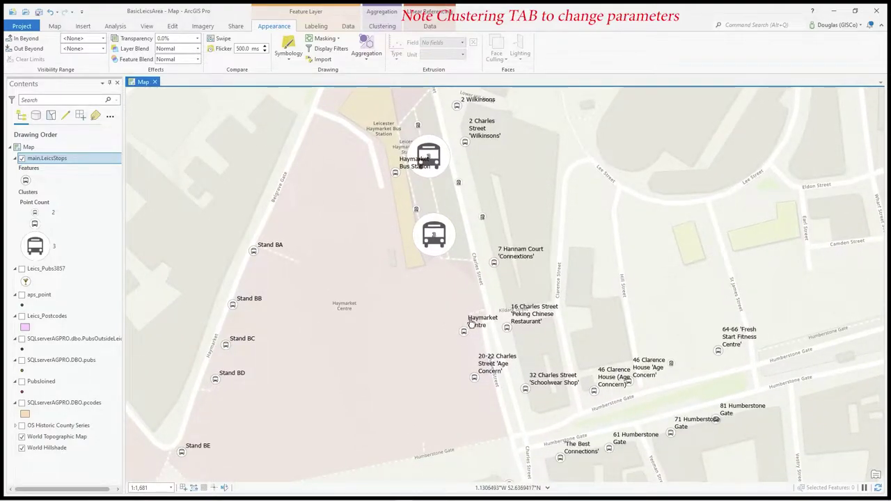
scroll(443, 206, up, 3)
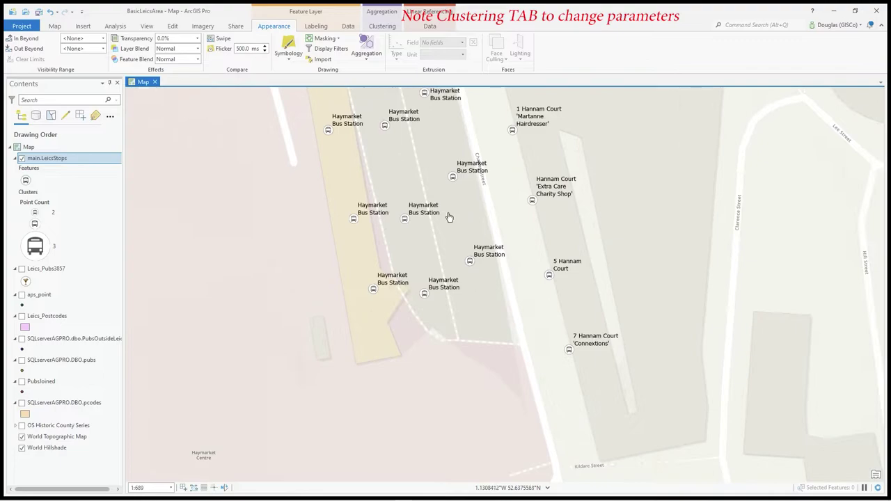
drag(450, 218, 468, 309)
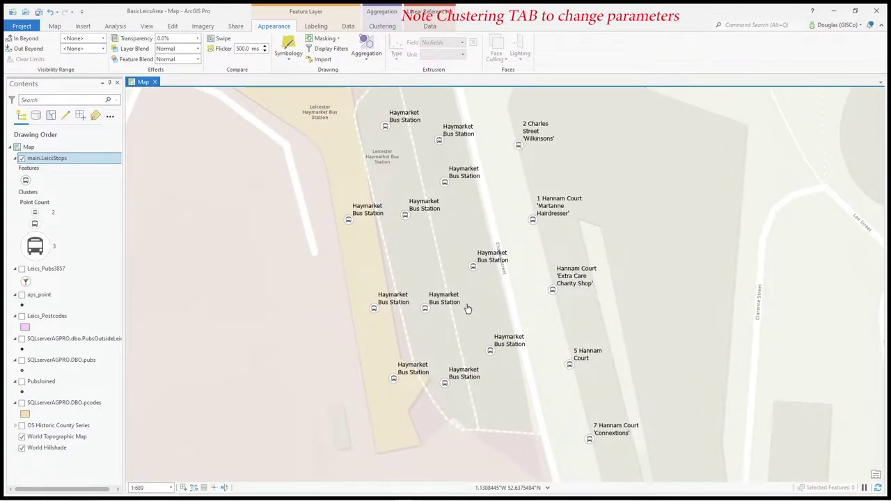
scroll(471, 311, down, 3)
scroll(472, 313, down, 7)
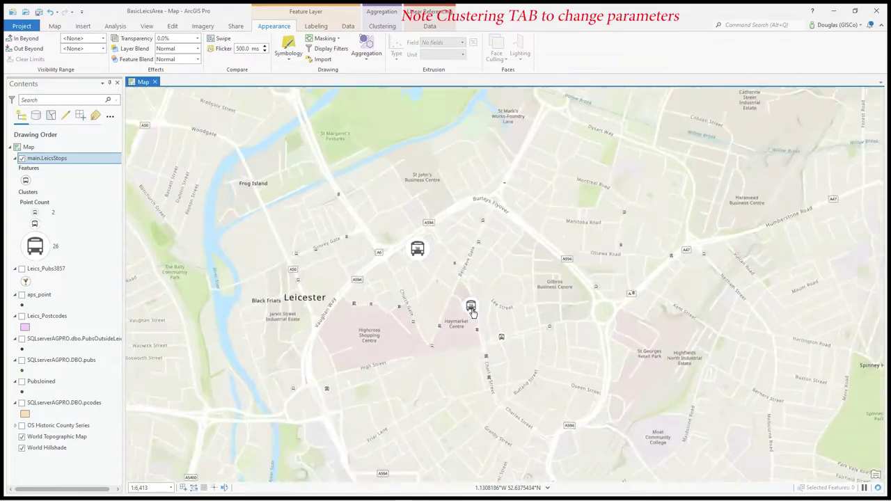
scroll(470, 288, down, 2)
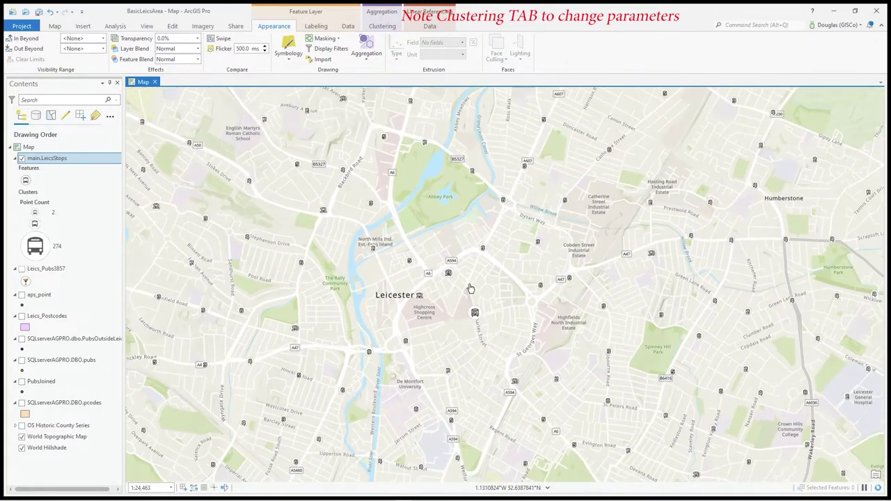
Step: Zoom out to 1:59,725, turn off clustering for main.LeicsStops, and cancel the layer rename
scroll(470, 288, down, 3)
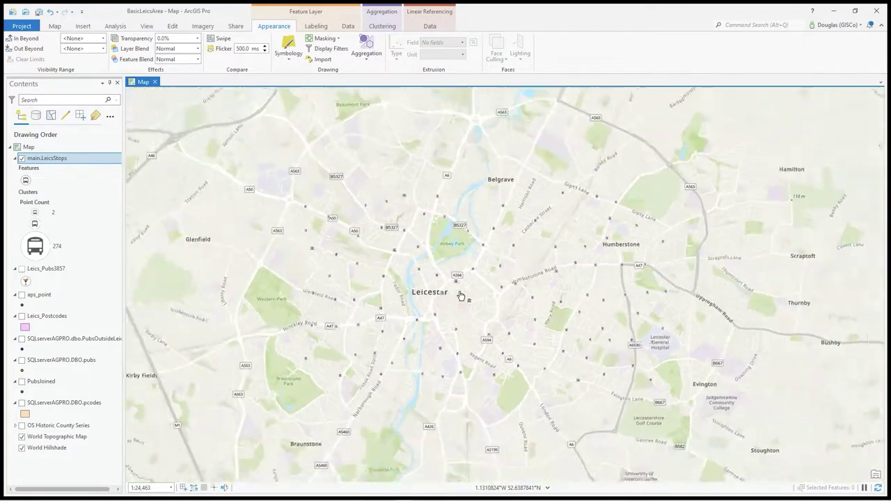
scroll(473, 265, down, 2)
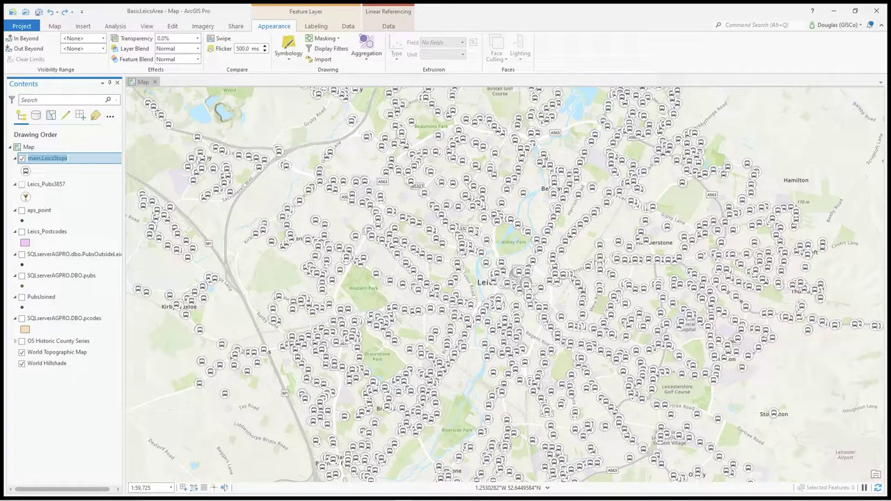
key(Return)
click(367, 61)
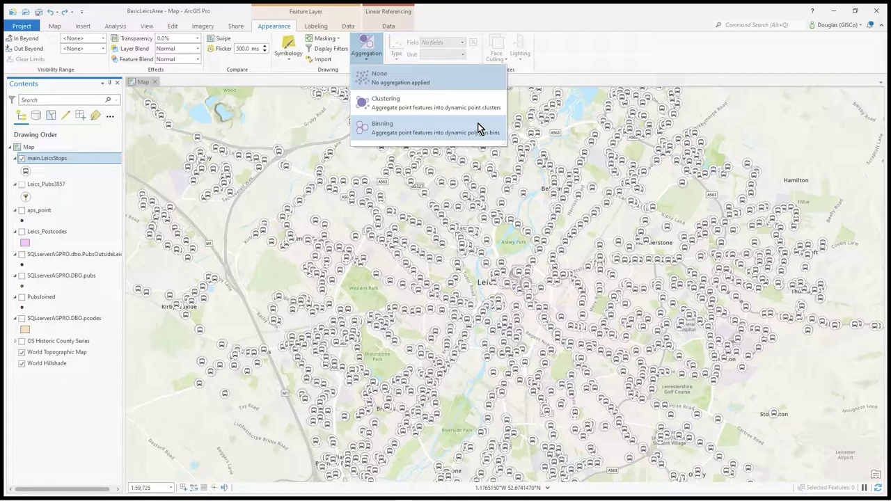
Step: Try Binning on main.LeicsStops and dismiss the dataset-not-binning-enabled error
click(418, 136)
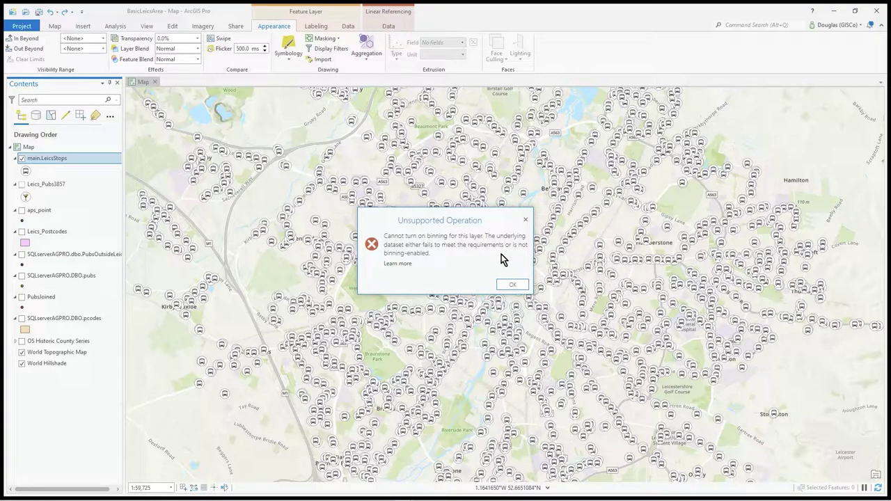
click(513, 284)
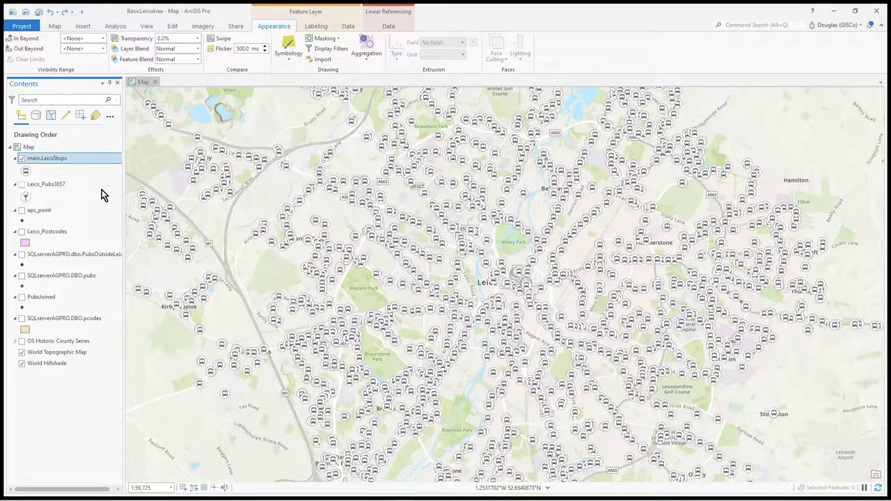
Step: Hide main.LeicsStops, show SQLserverAGPRO.DBO.pubs, and view that layer's Source properties
click(22, 159)
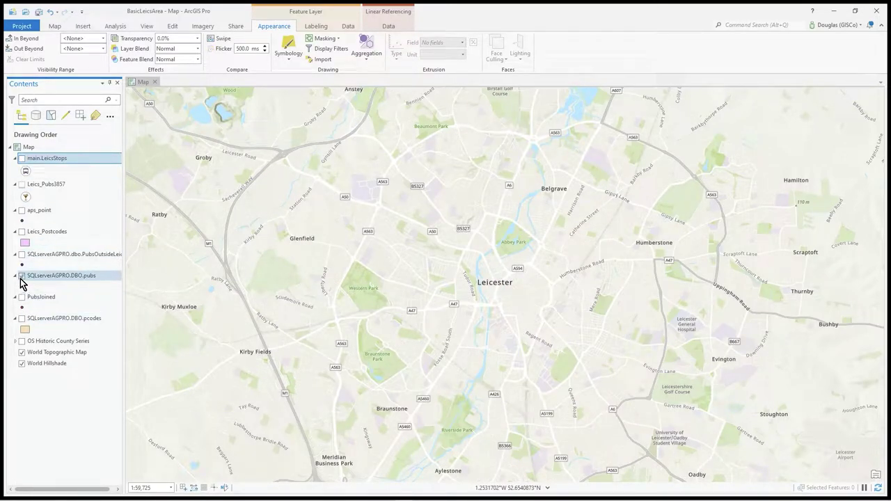
click(21, 277)
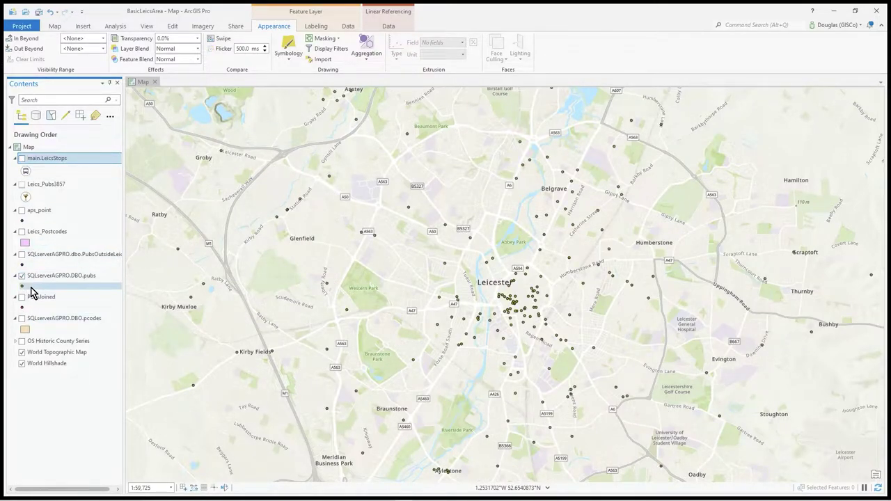
right_click(73, 277)
click(102, 391)
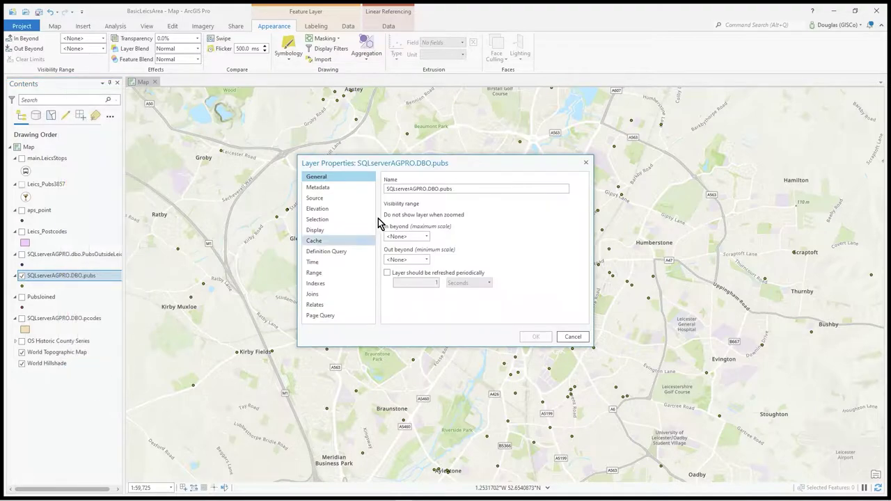
click(337, 199)
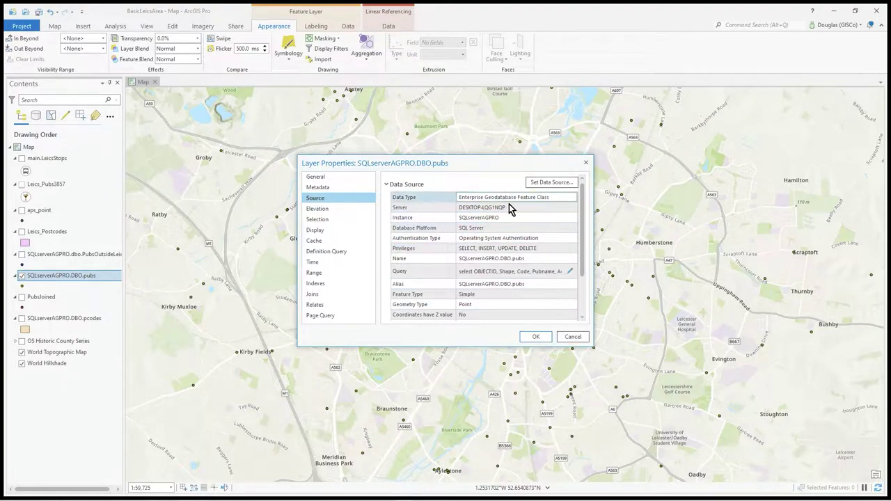
Step: Close the pubs layer properties and expand the dbo.PUBS table in SQL Server Management Studio
click(572, 337)
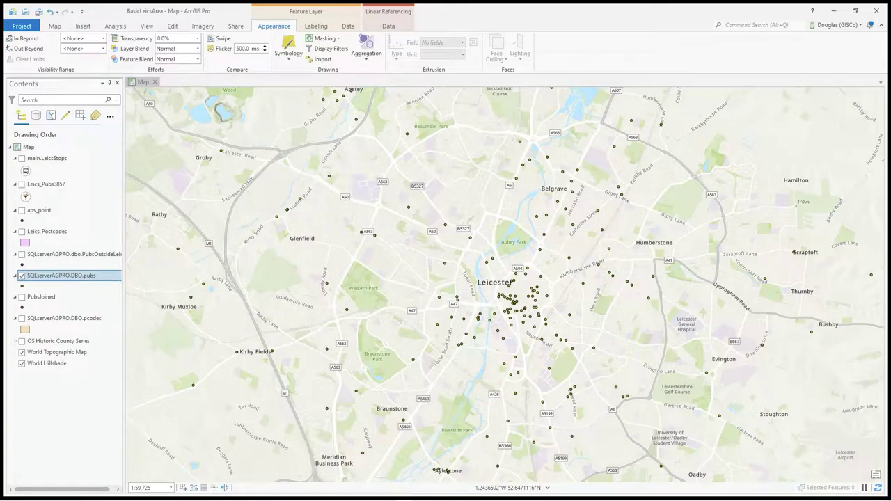
key(alt+Tab)
drag(583, 127, 589, 123)
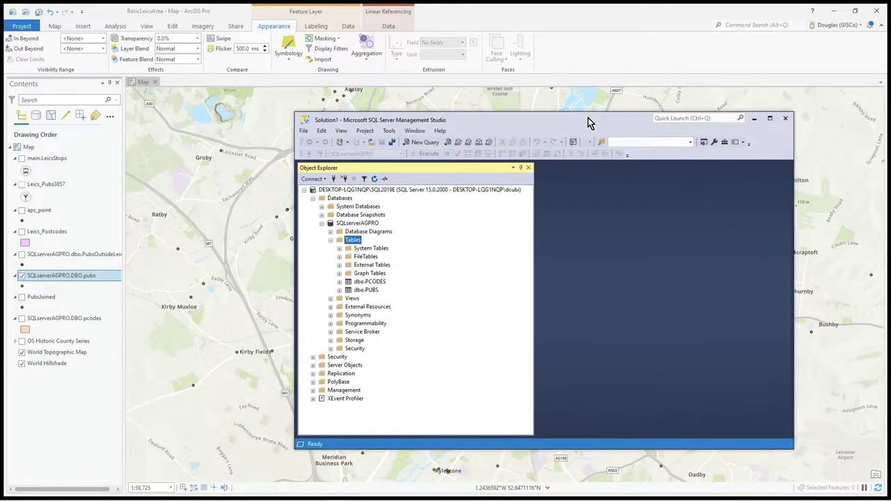
click(339, 290)
click(339, 289)
double_click(349, 290)
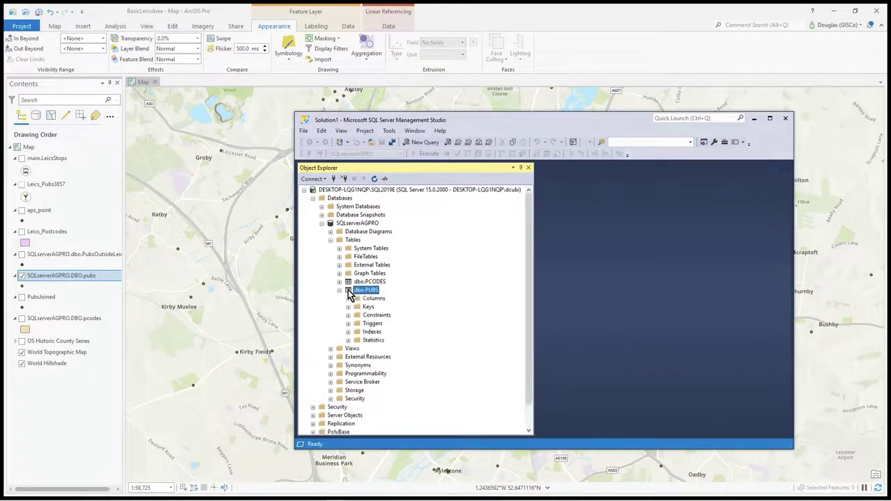
Step: Query the top 1000 rows of dbo.PUBS (318 pubs), then move SSMS off the map
right_click(349, 291)
click(406, 304)
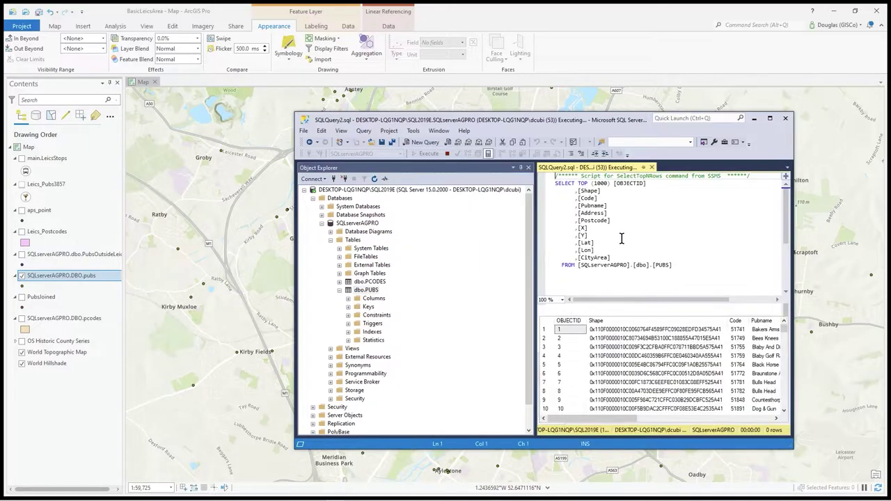
scroll(655, 370, down, 2)
scroll(663, 378, up, 2)
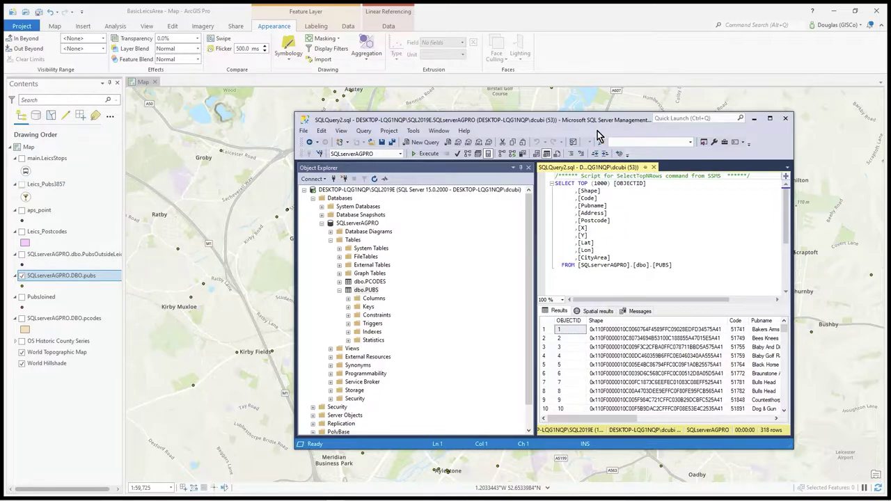
drag(619, 115, 0, 120)
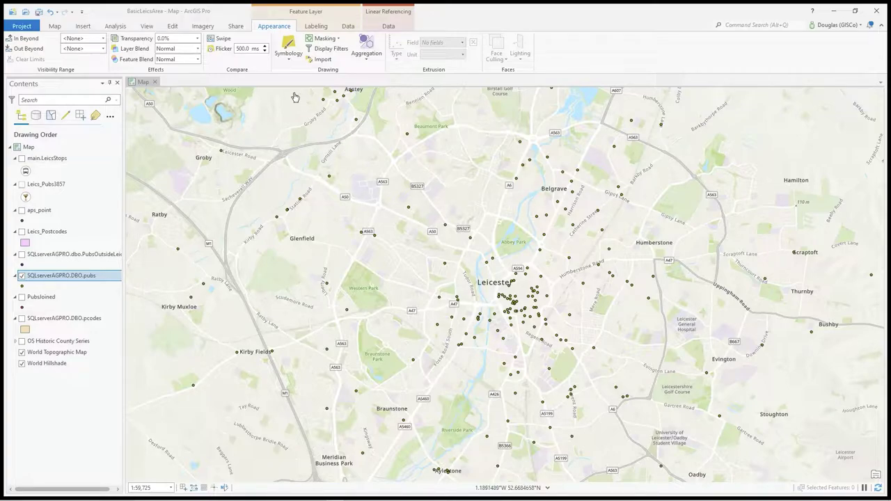
Step: Open the Enable Feature Binning tool from the Analysis tab's Tools
click(115, 25)
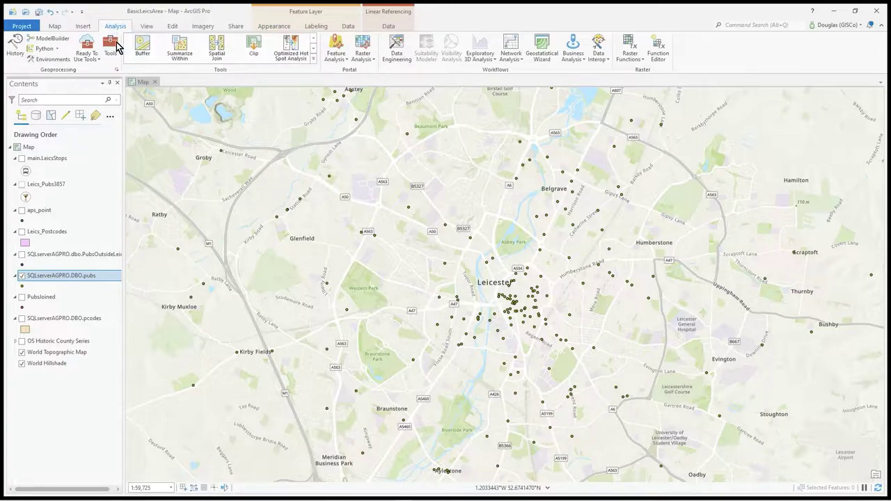
click(110, 49)
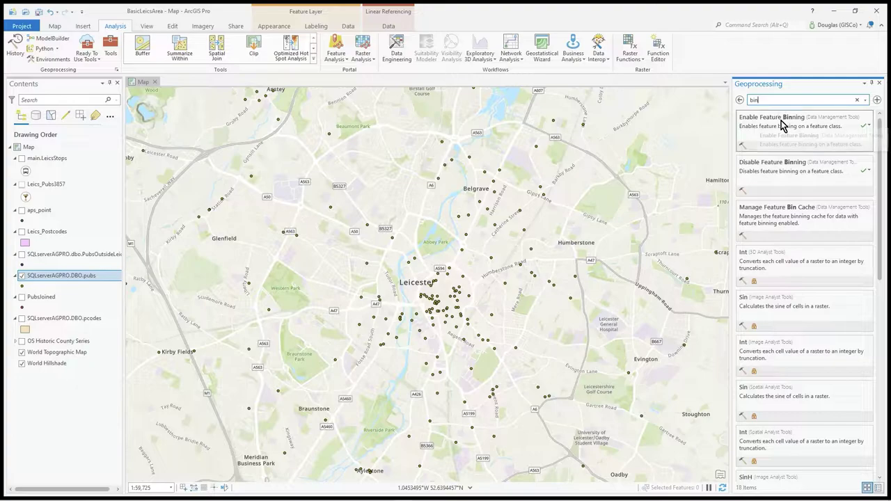
click(783, 124)
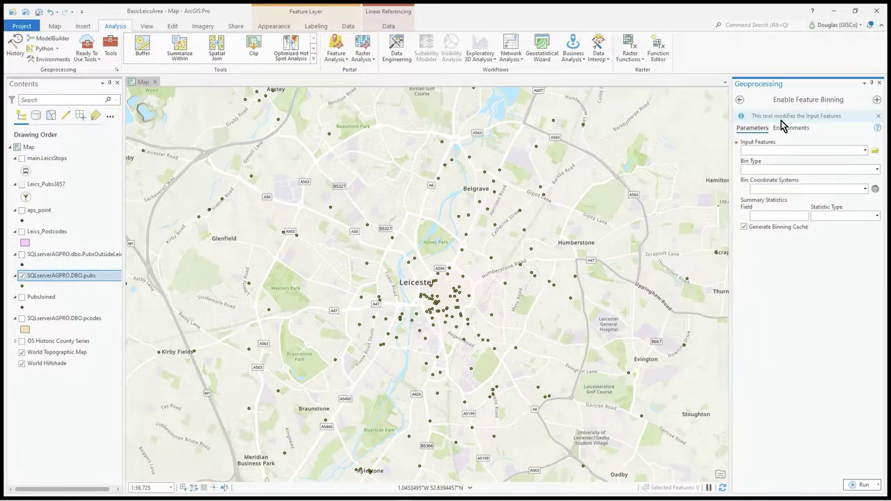
Step: Set input to SQLserverAGPRO.DBO.pubs with Flat hexagon bins, then view the Marten Inn/Paddys pop-up
click(866, 150)
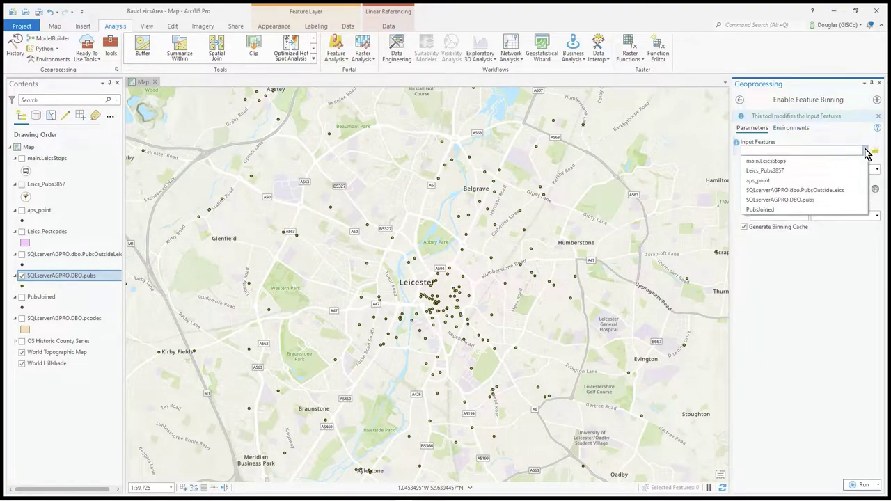
click(812, 201)
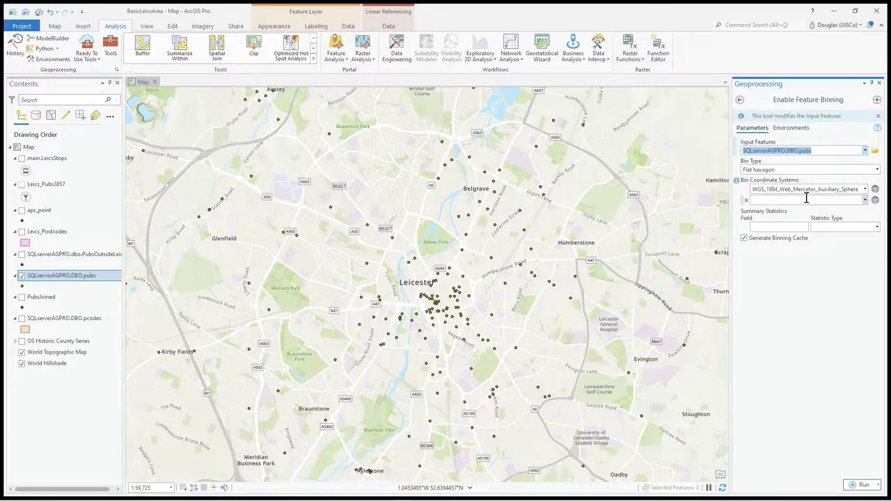
click(877, 170)
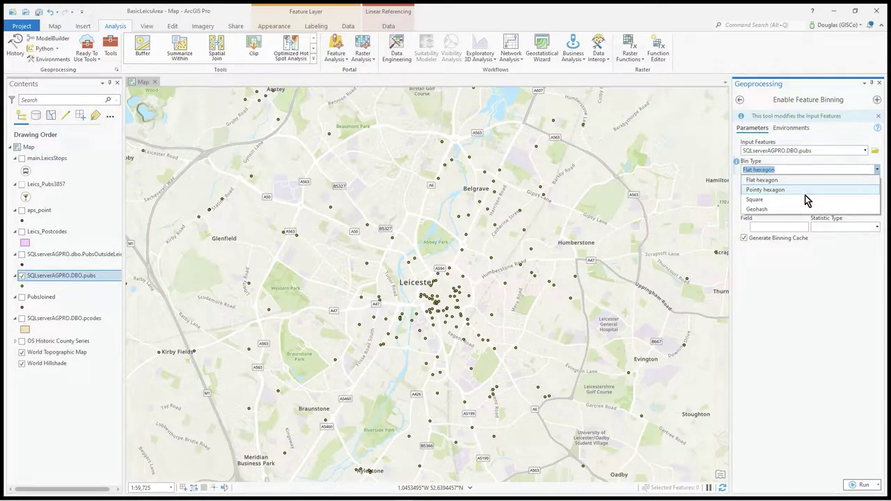
click(805, 181)
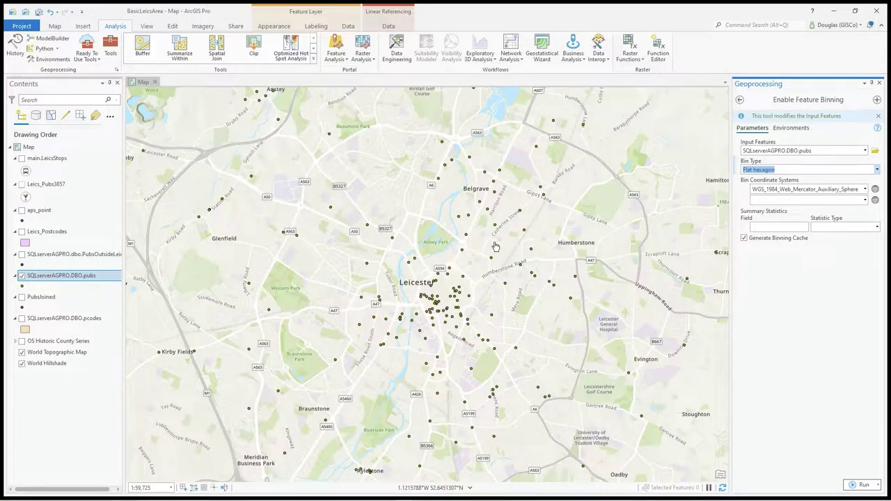
click(526, 233)
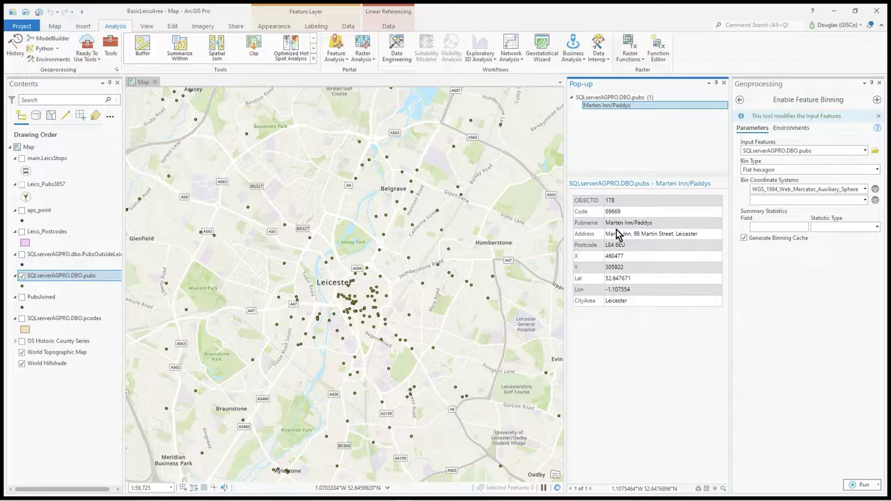
Step: Close the pub attribute pop-up and return to the Enable Feature Binning settings
click(724, 84)
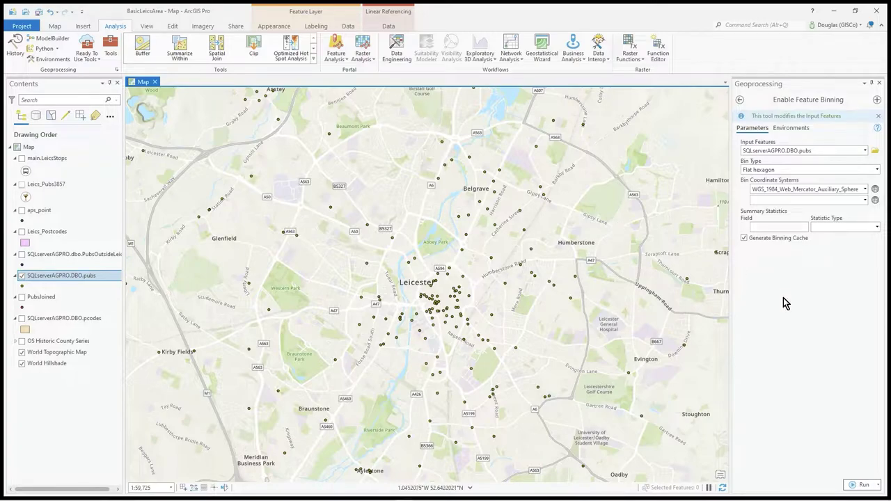
click(763, 230)
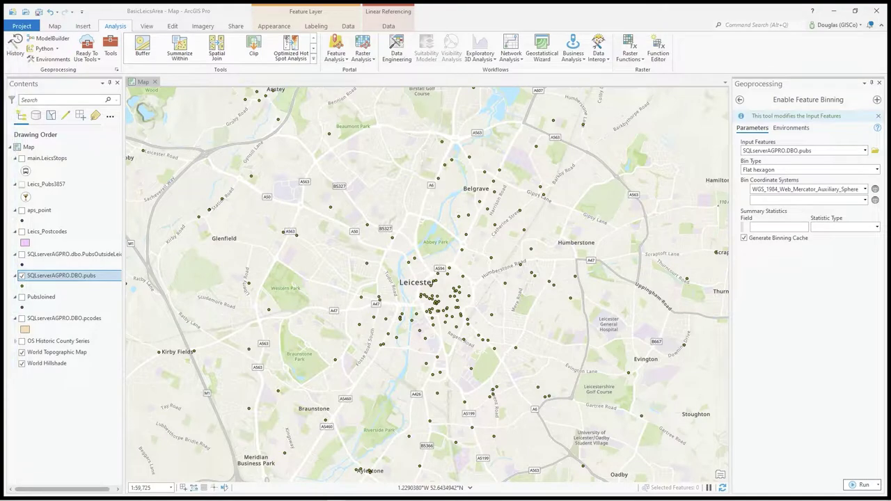
Step: Refresh the SSMS Tables list, move SSMS aside, and run Enable Feature Binning on the pubs layer
key(alt+Tab)
drag(179, 89, 448, 99)
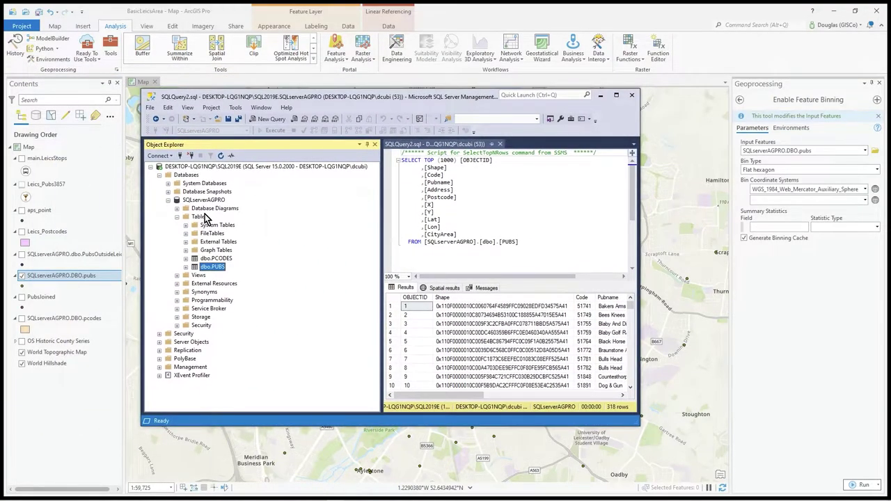
right_click(201, 216)
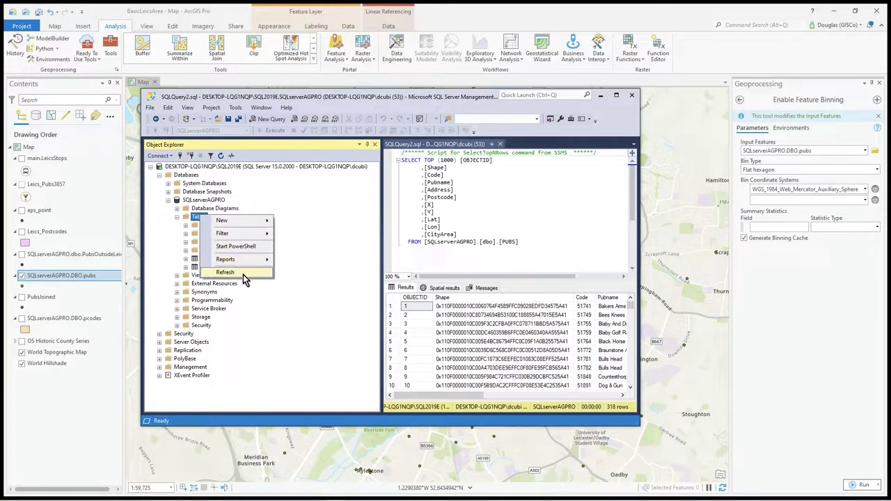
click(243, 274)
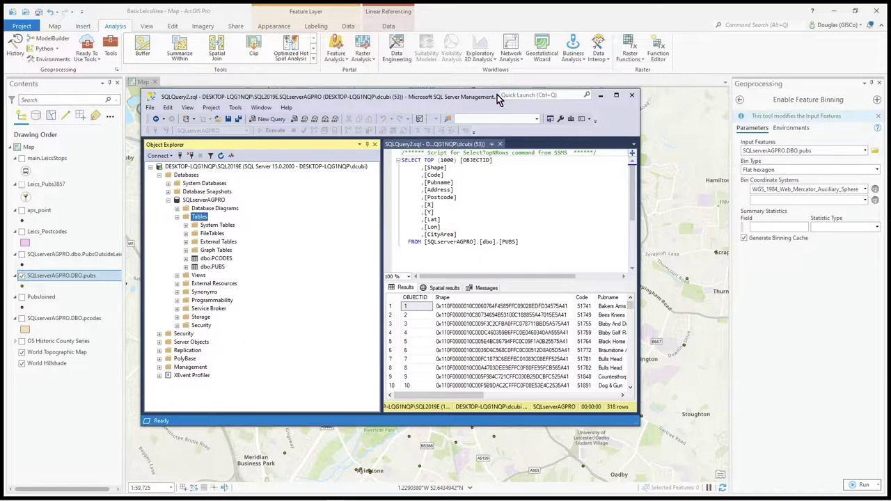
drag(474, 93, 0, 97)
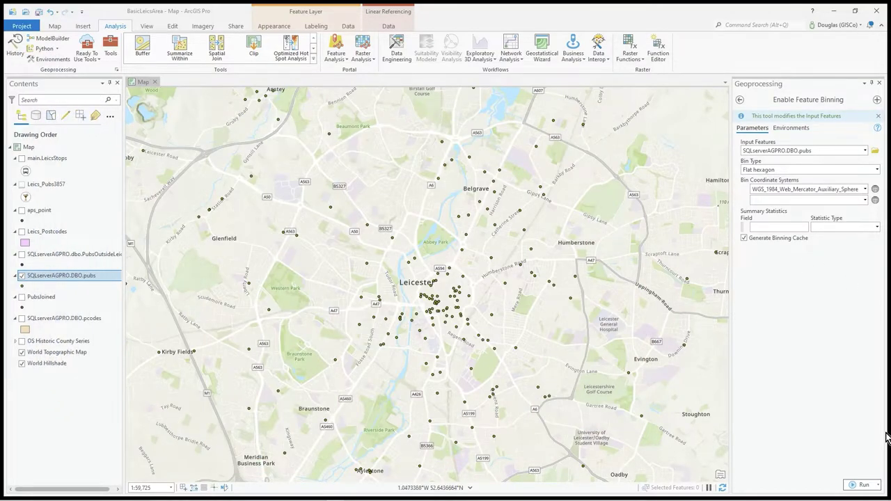
click(858, 485)
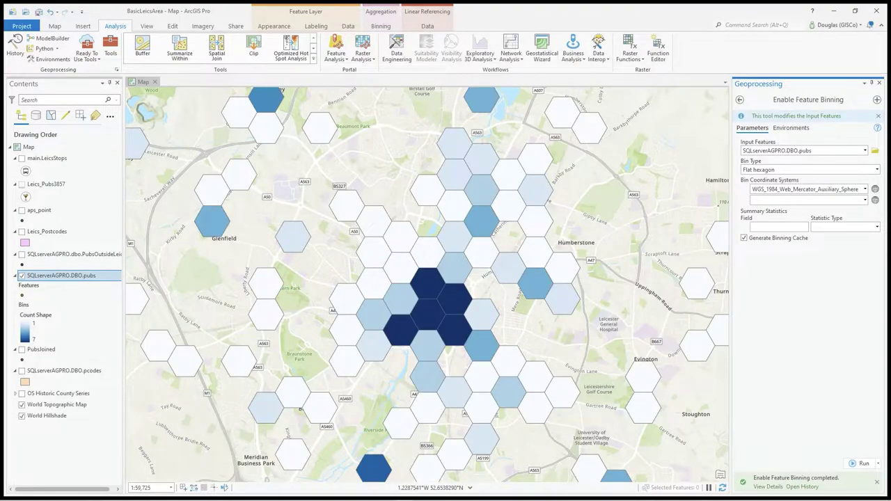
Step: Refresh the SSMS tables, select the new dbo.FH_581577110 table, and maximize the window
key(alt+Tab)
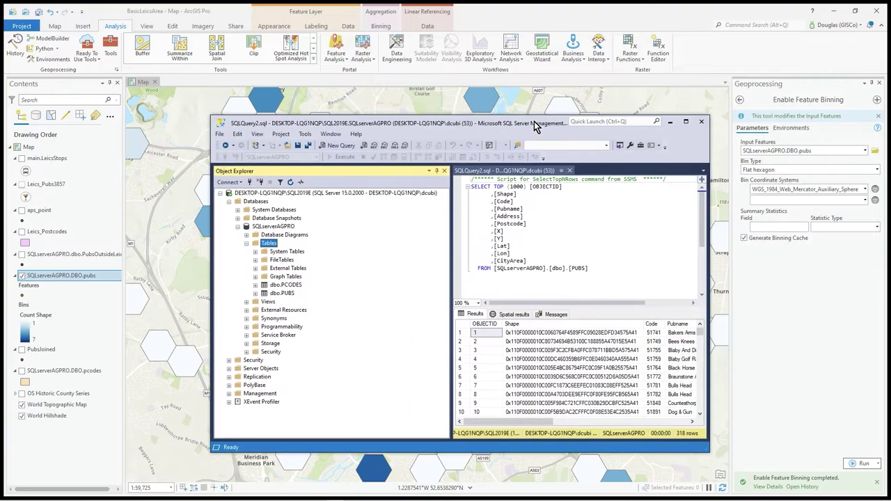
right_click(268, 244)
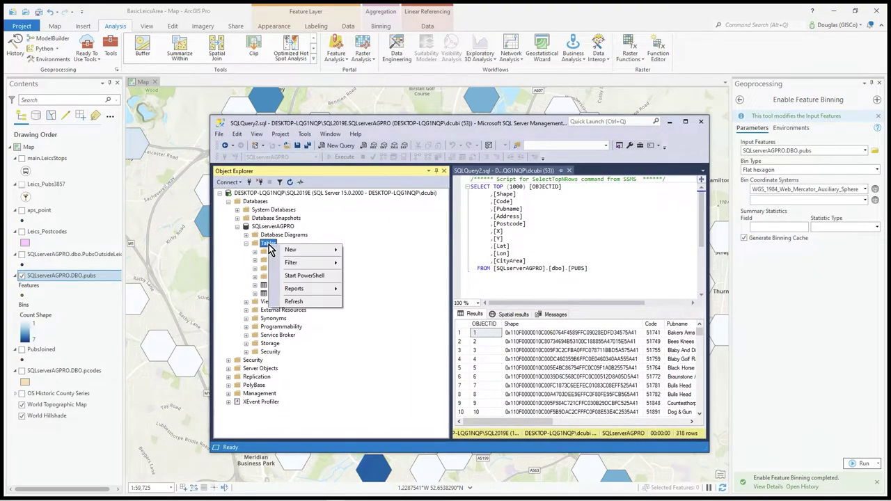
click(301, 301)
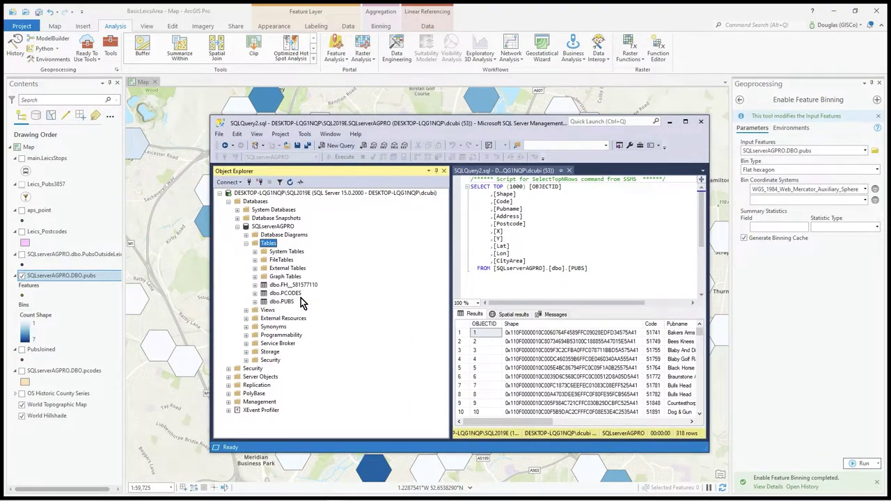
click(268, 286)
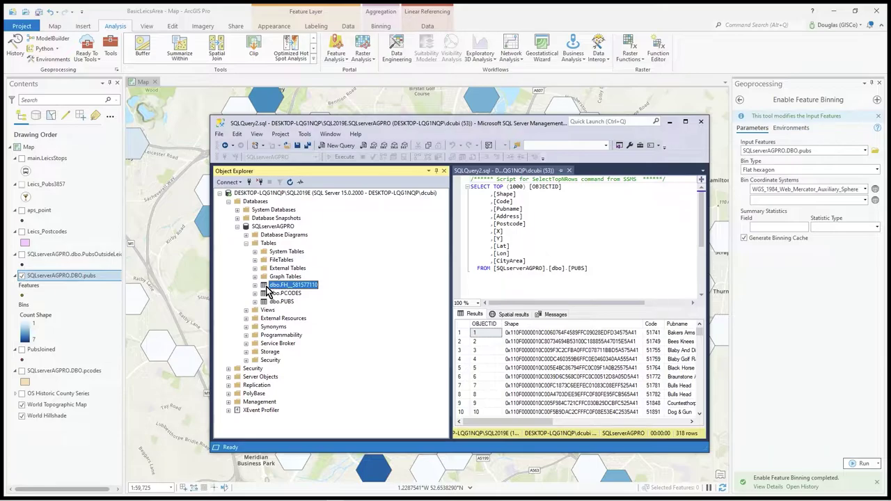
click(686, 124)
scroll(335, 336, down, 12)
scroll(400, 394, down, 7)
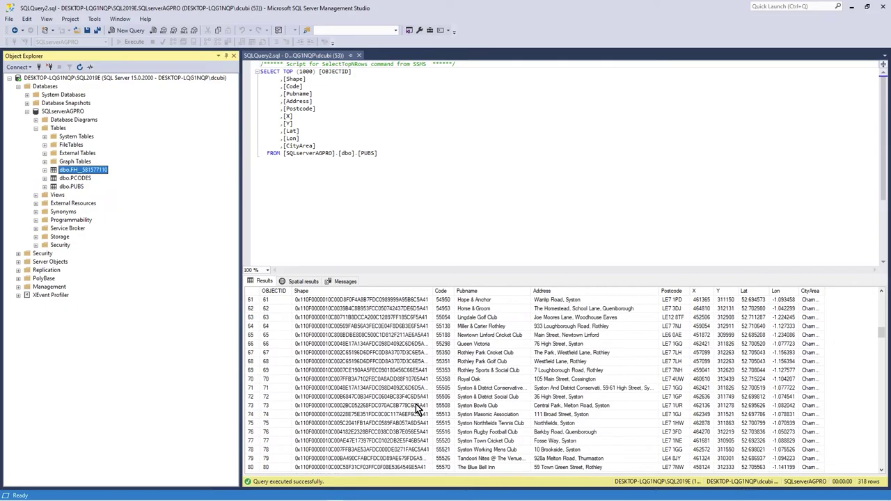
scroll(402, 352, up, 6)
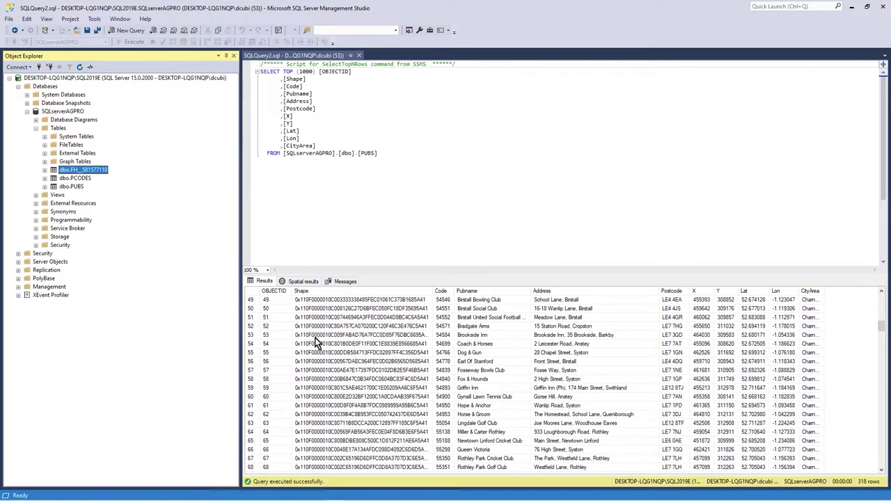
scroll(430, 395, up, 3)
scroll(430, 395, up, 11)
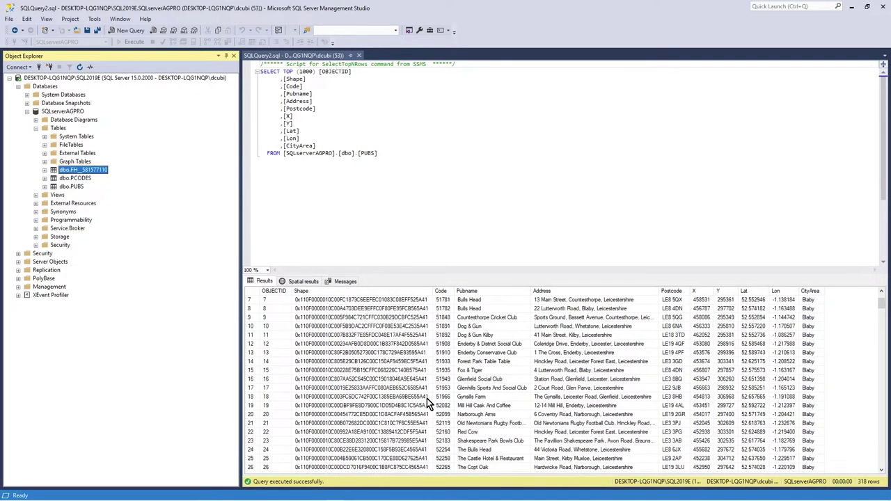
right_click(82, 171)
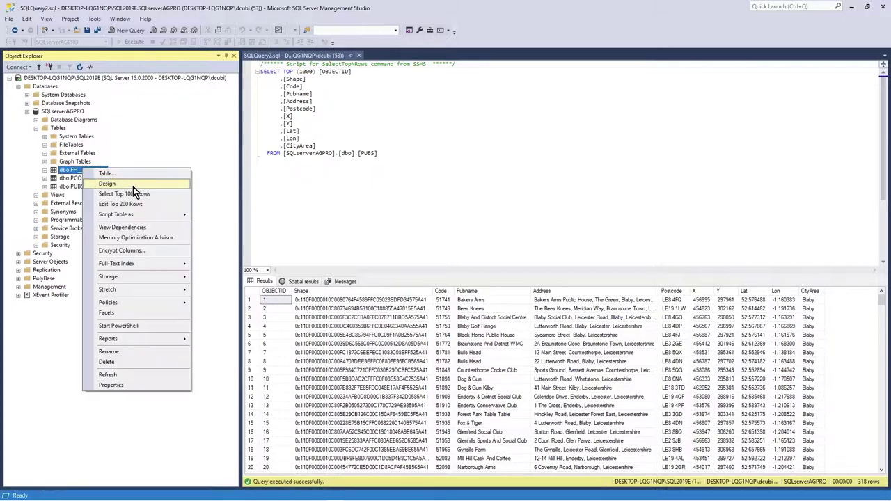
click(143, 195)
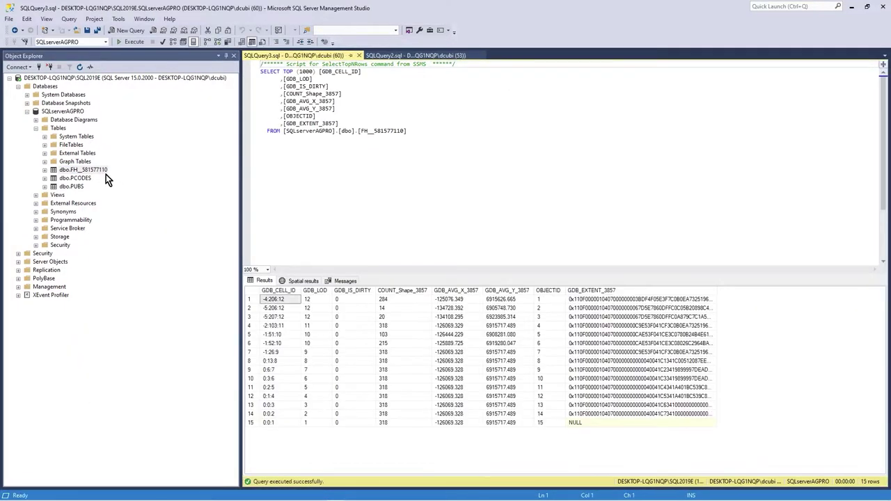
click(407, 56)
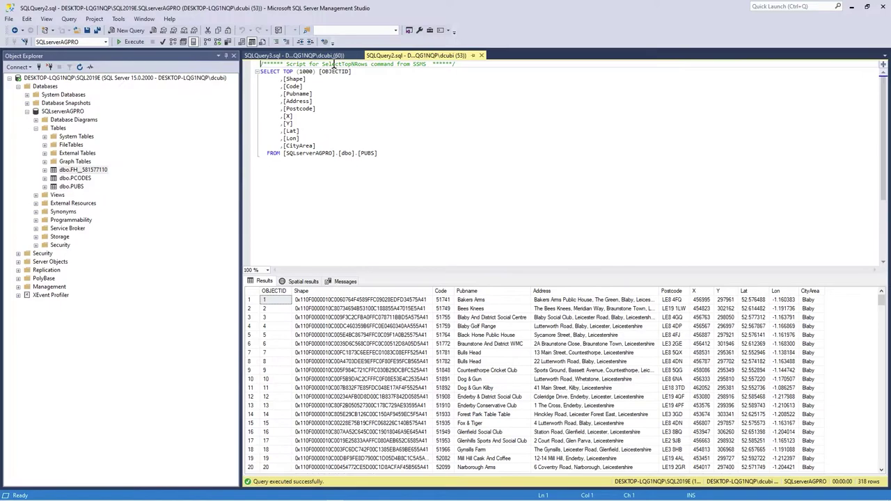
click(326, 57)
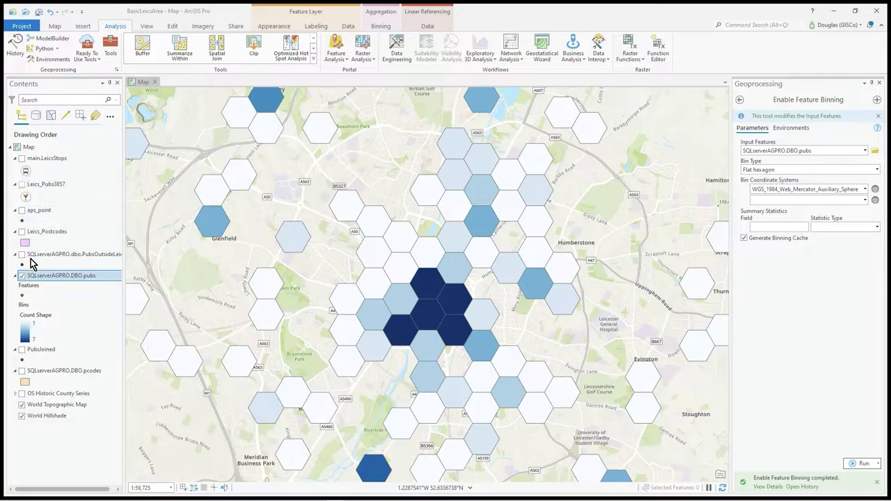
Step: Turn on Leics_Pubs3857 and keep its Out beyond visibility scale at 1:15,000
click(22, 187)
right_click(35, 186)
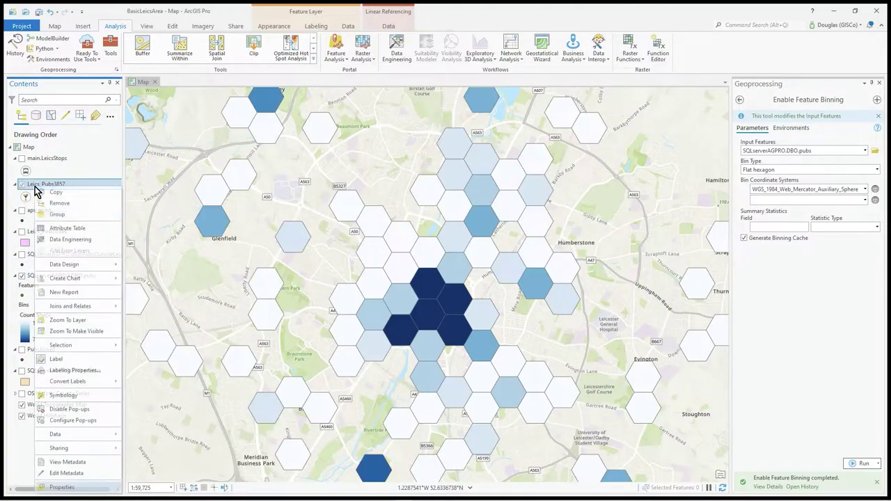
click(65, 487)
click(362, 177)
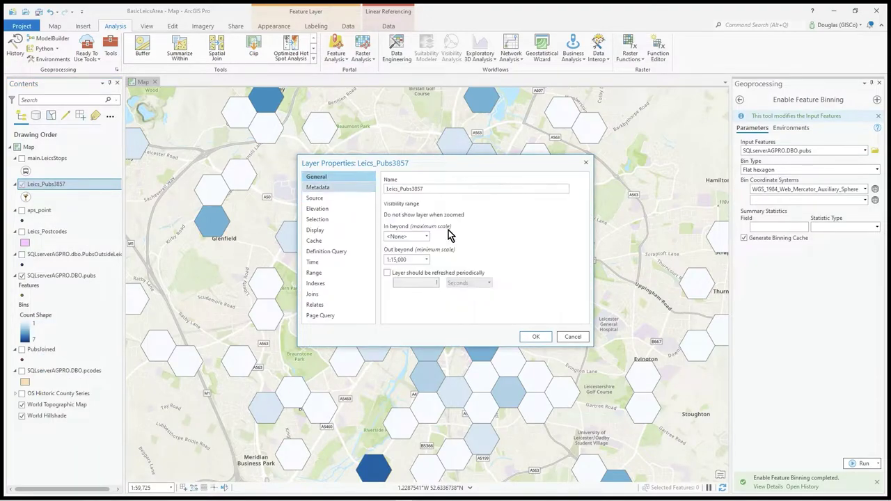
click(426, 259)
click(418, 274)
click(535, 337)
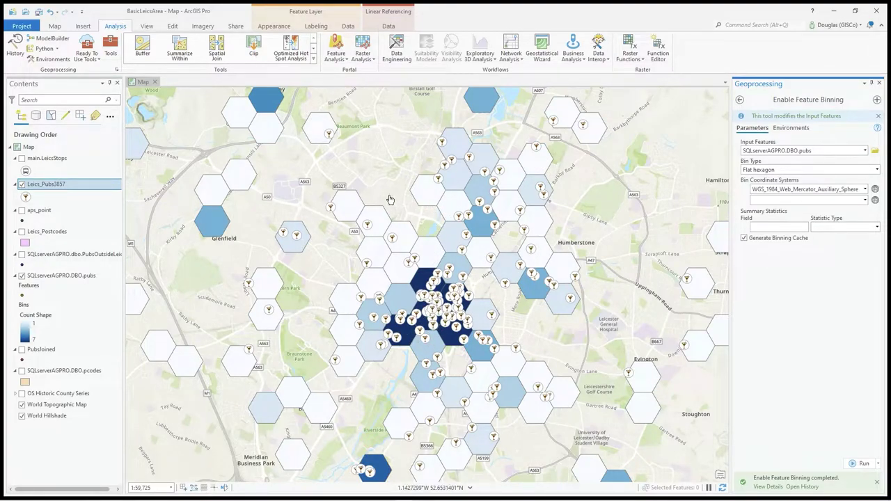
Step: Check the pub counts of two hexagon bins, then close the pop-up pane
click(344, 209)
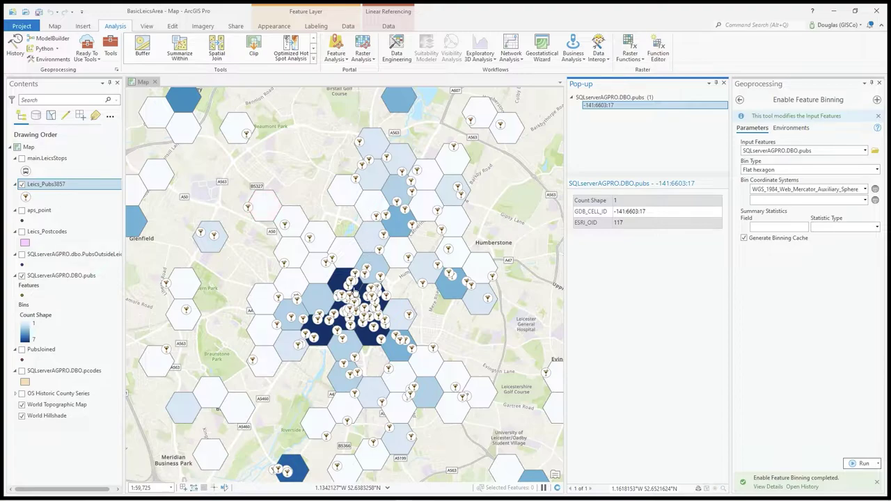
click(365, 337)
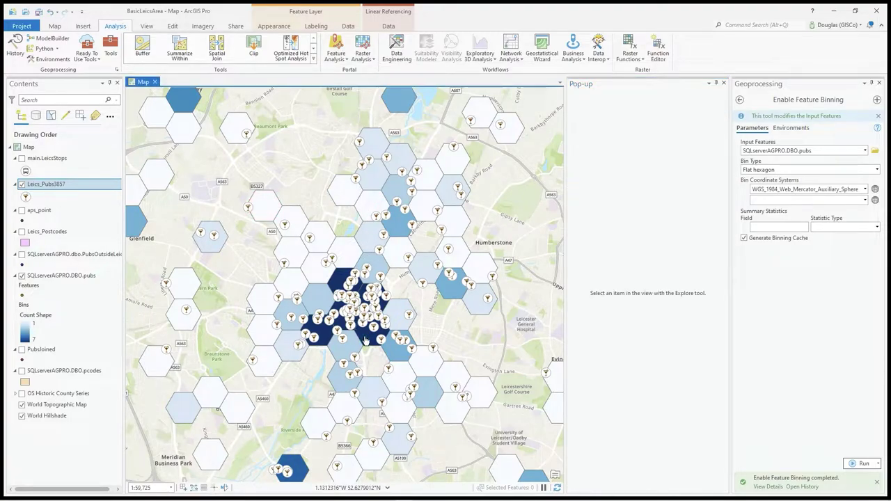
click(320, 336)
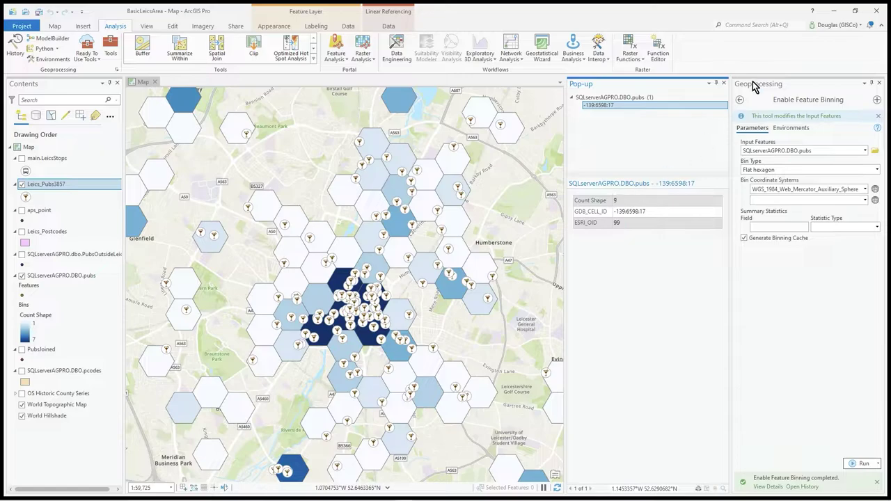
click(723, 82)
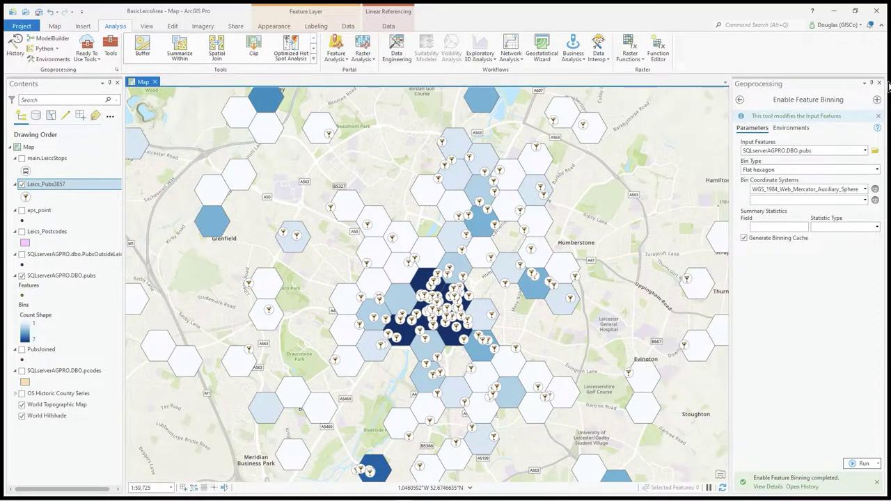
Step: Switch off Leics_Pubs3857, leaving only the hexagon bins over central Leicester
click(21, 184)
scroll(463, 295, down, 2)
scroll(463, 295, down, 2)
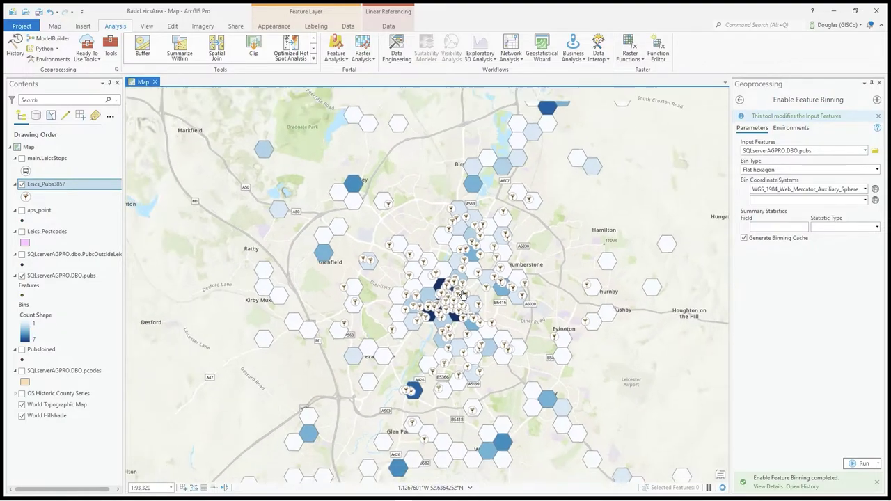
scroll(464, 295, down, 2)
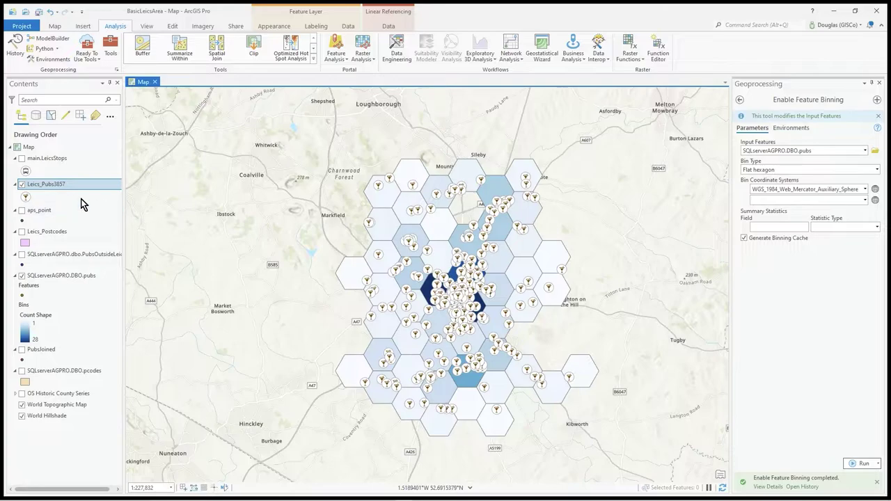
click(23, 184)
scroll(490, 312, up, 2)
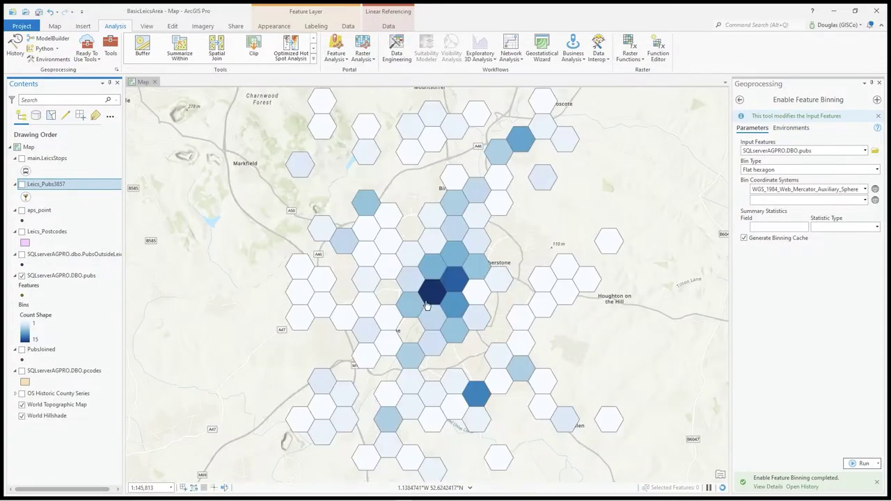
scroll(424, 300, up, 2)
scroll(438, 299, up, 3)
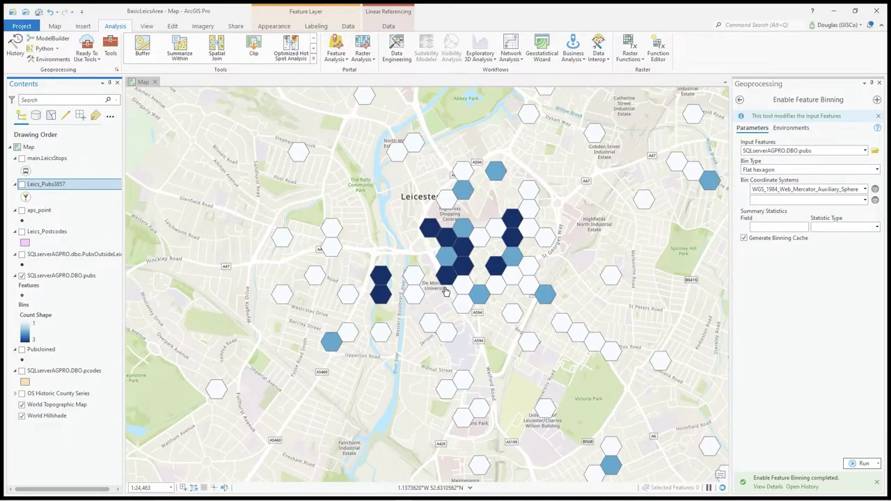
scroll(464, 248, down, 2)
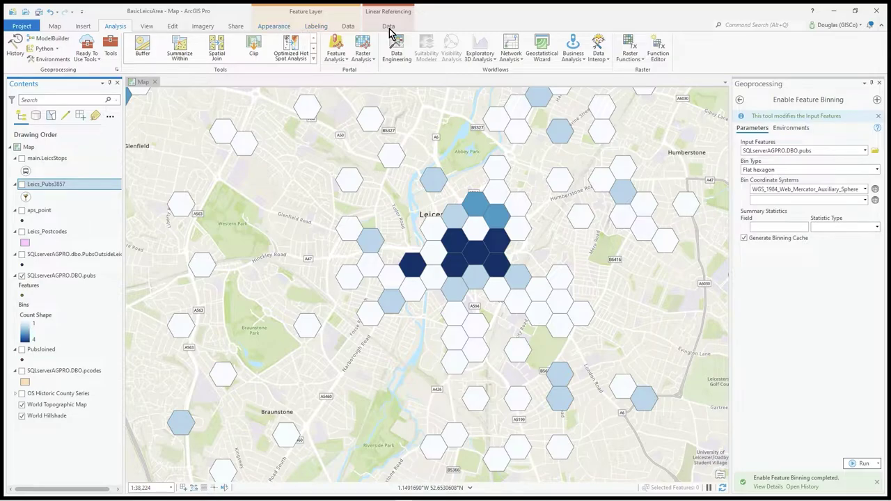
Step: Review the Appearance tab's Aggregation options and select the SQLserverAGPRO.DBO.pubs layer
click(274, 27)
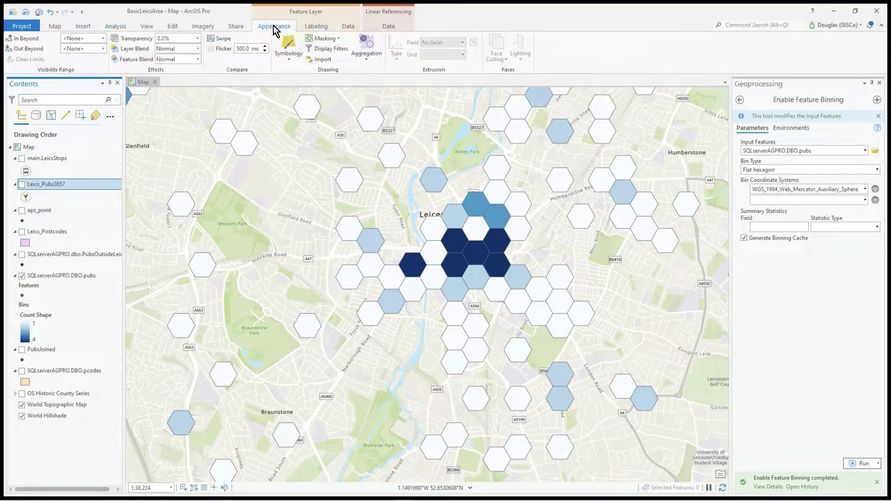
click(367, 62)
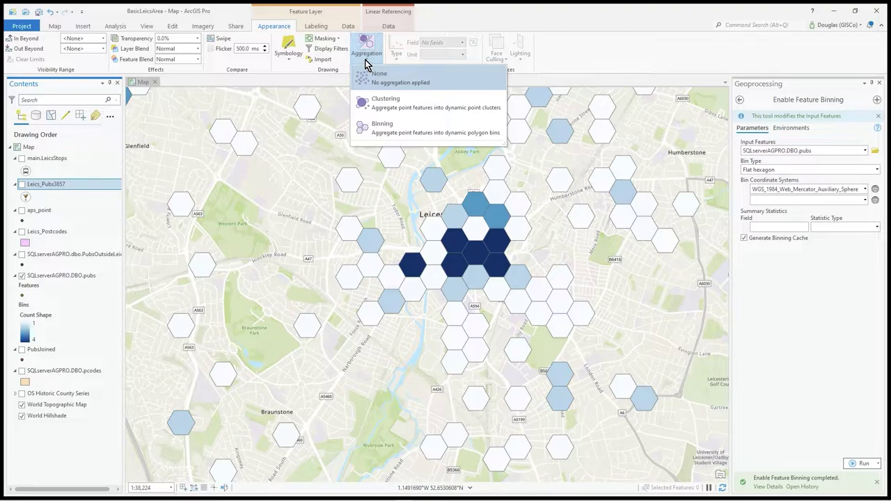
click(368, 64)
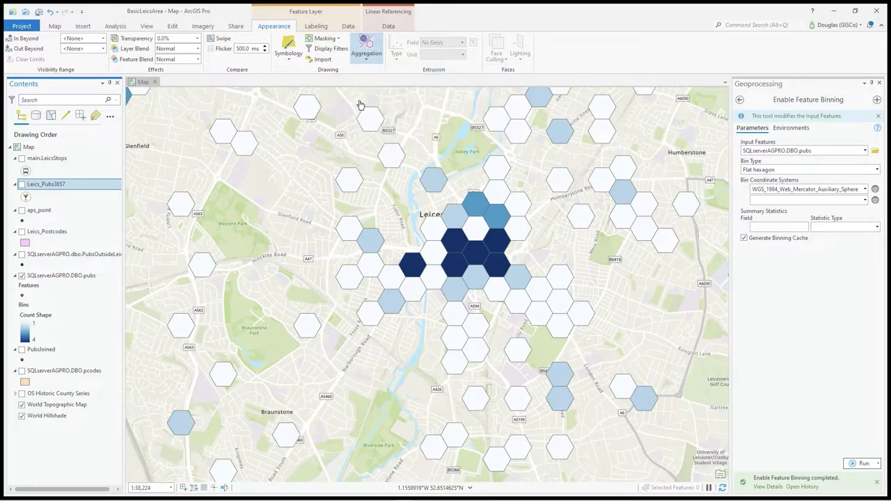
click(50, 275)
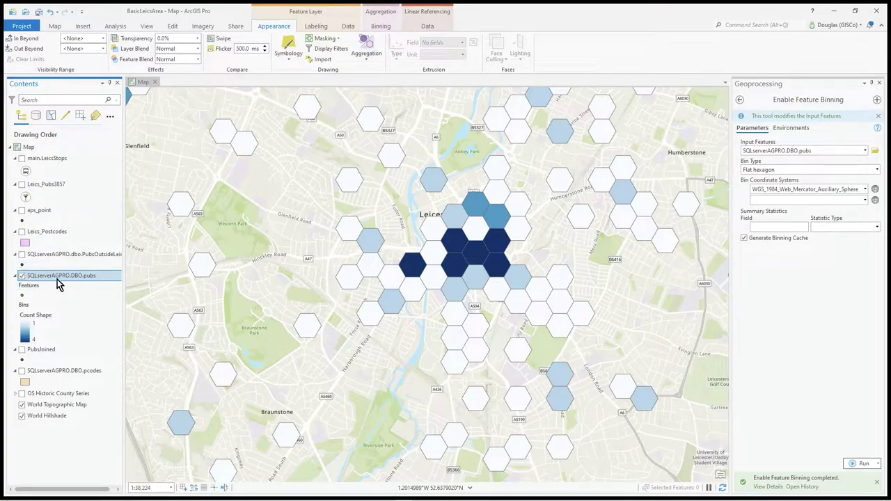
Step: Review the pubs bins' Summary Statistics and Symbology options without changing anything
click(382, 28)
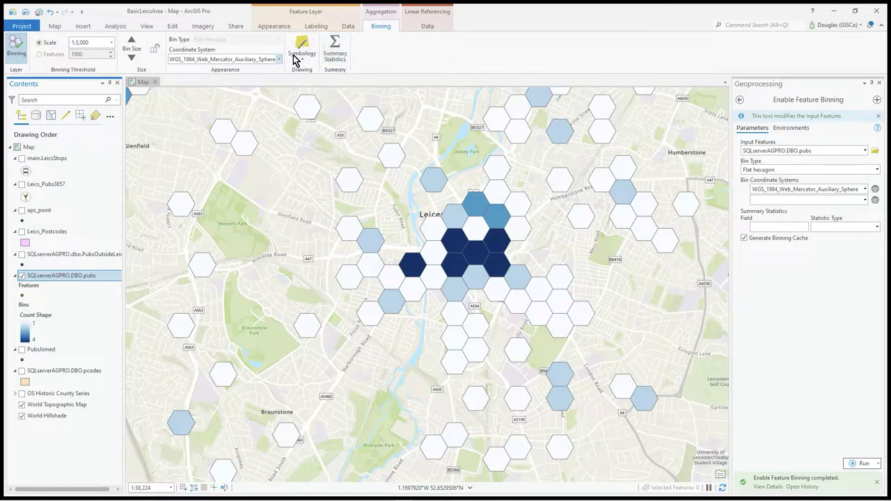
click(339, 54)
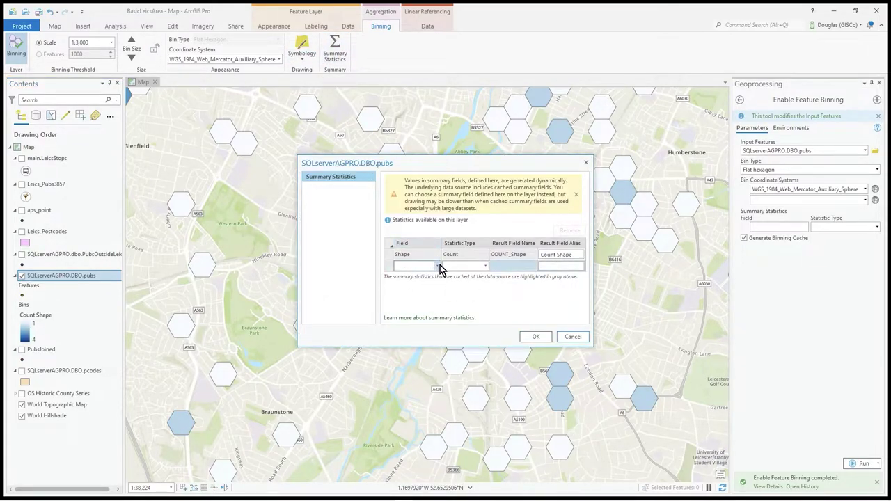
click(440, 270)
click(438, 270)
click(436, 271)
click(435, 270)
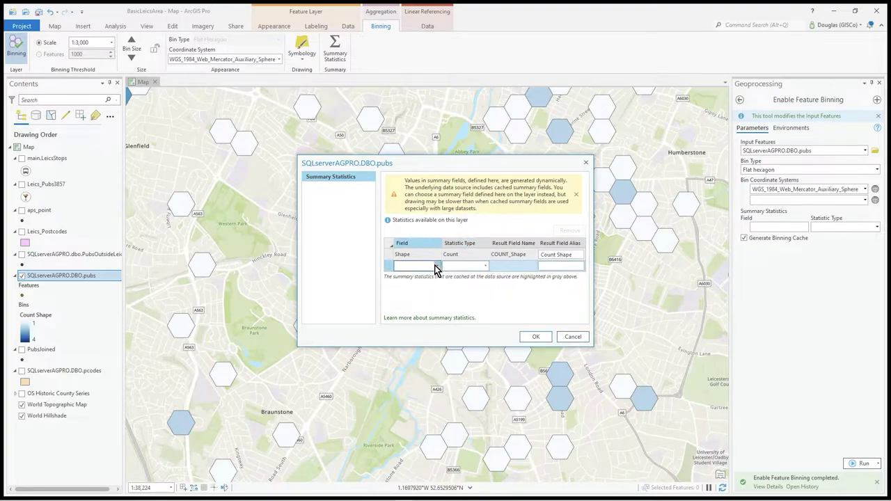
click(572, 337)
click(304, 62)
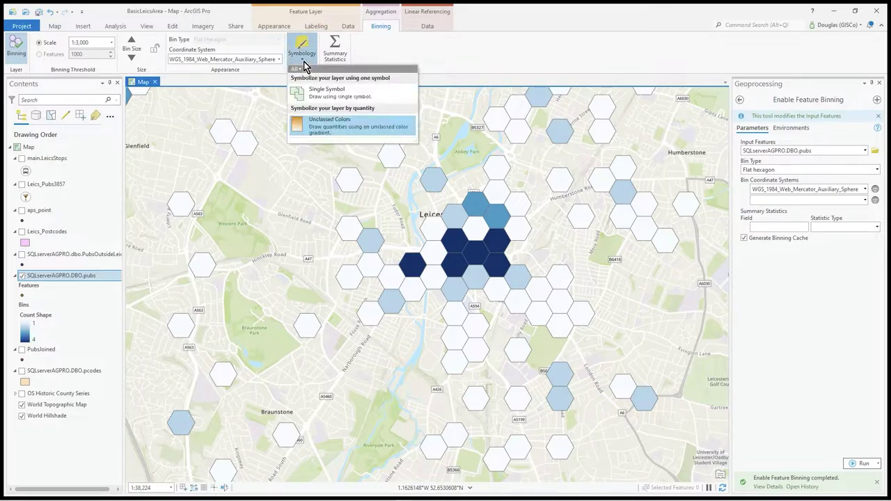
click(304, 61)
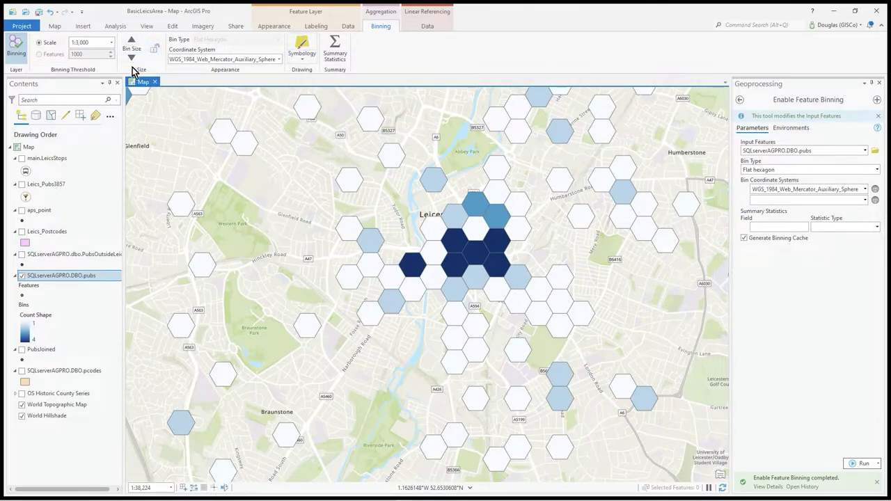
Step: Enlarge the hexagon bin size two steps and re-centre the map on the bins
click(132, 42)
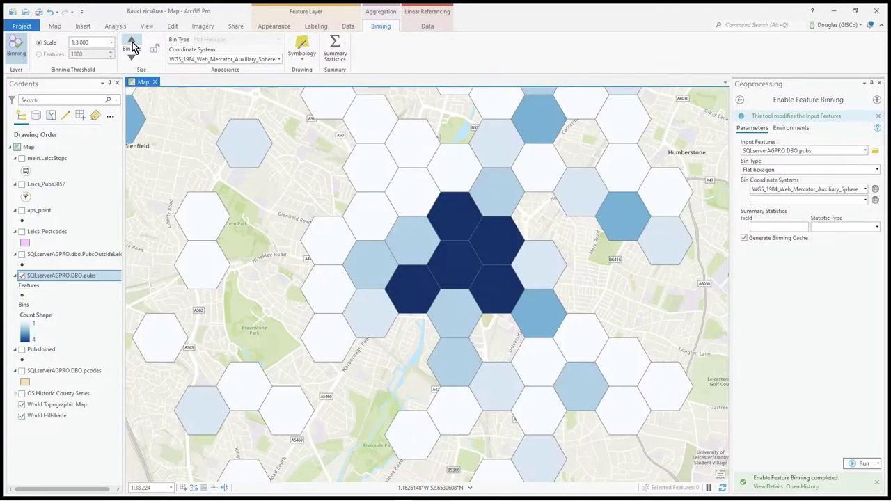
click(132, 42)
scroll(470, 235, down, 5)
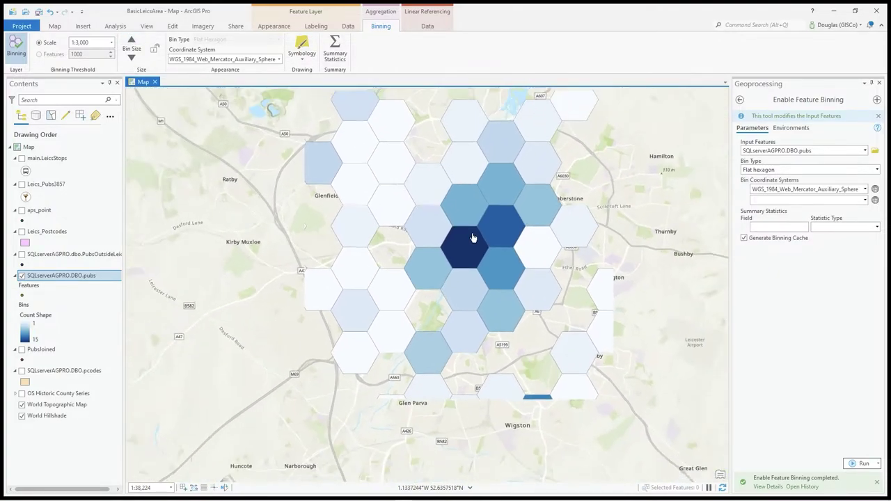
scroll(500, 231, down, 3)
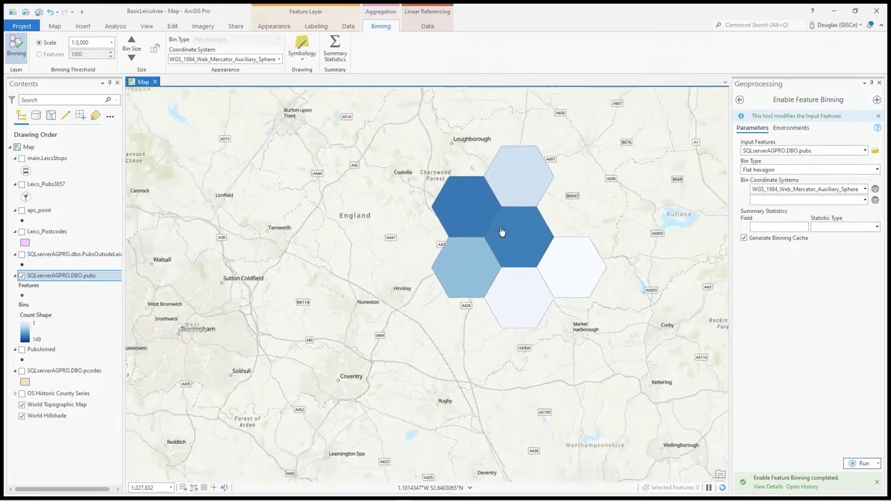
drag(502, 233, 381, 266)
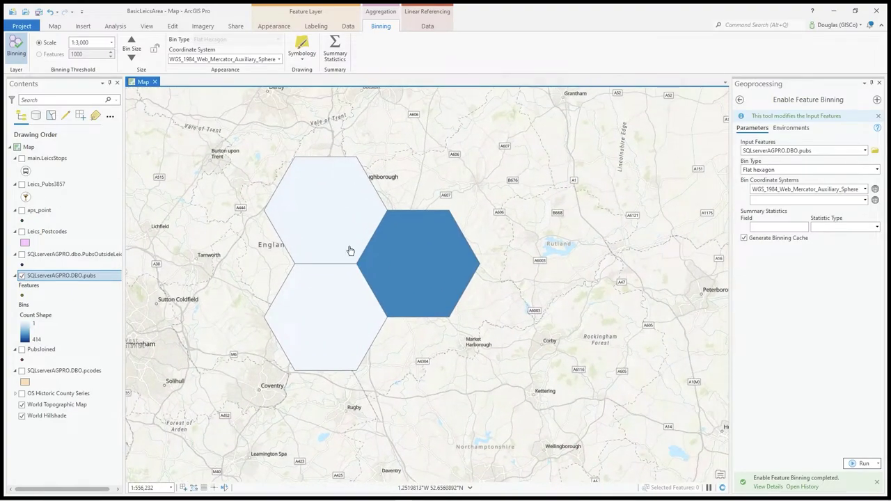
scroll(350, 249, up, 2)
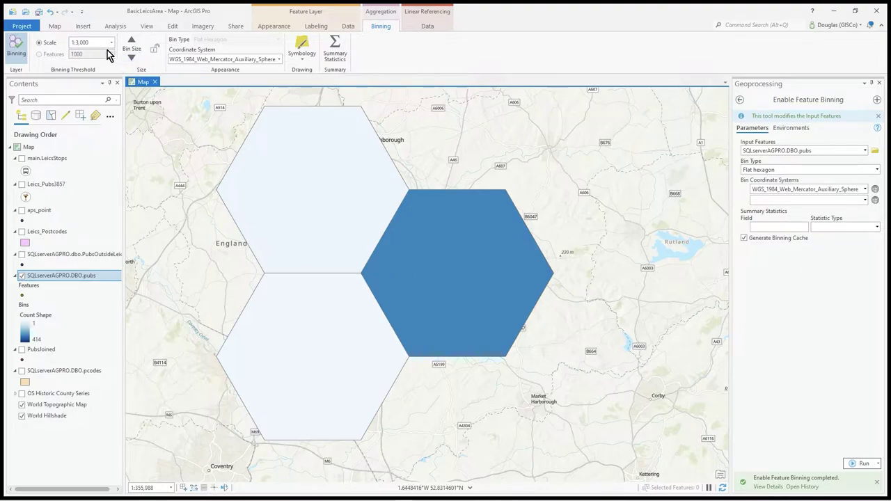
Step: Shrink the bin size four steps for finer hexagons (counts 1–7) and zoom in
click(131, 60)
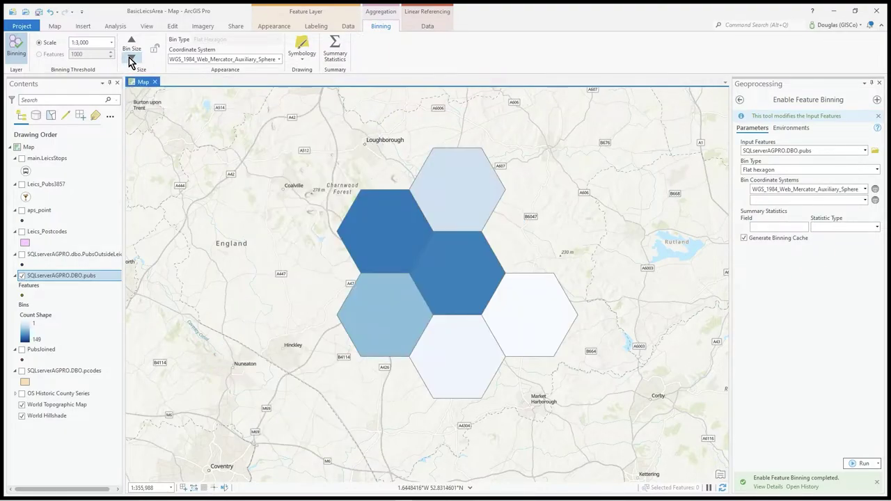
click(131, 60)
click(131, 60)
click(131, 60)
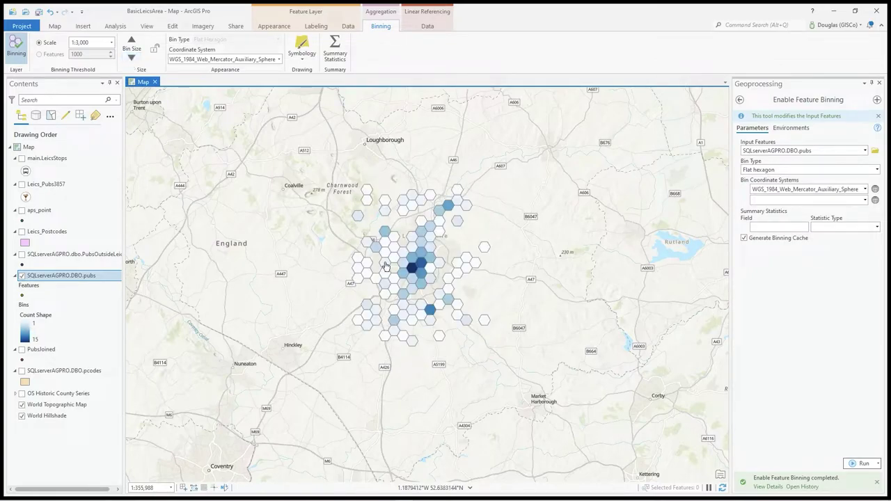
scroll(333, 287, up, 2)
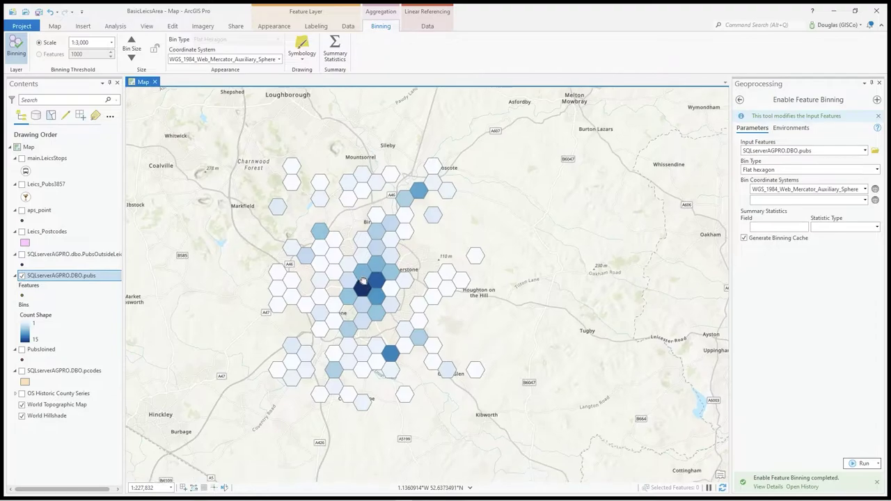
scroll(365, 299, up, 1)
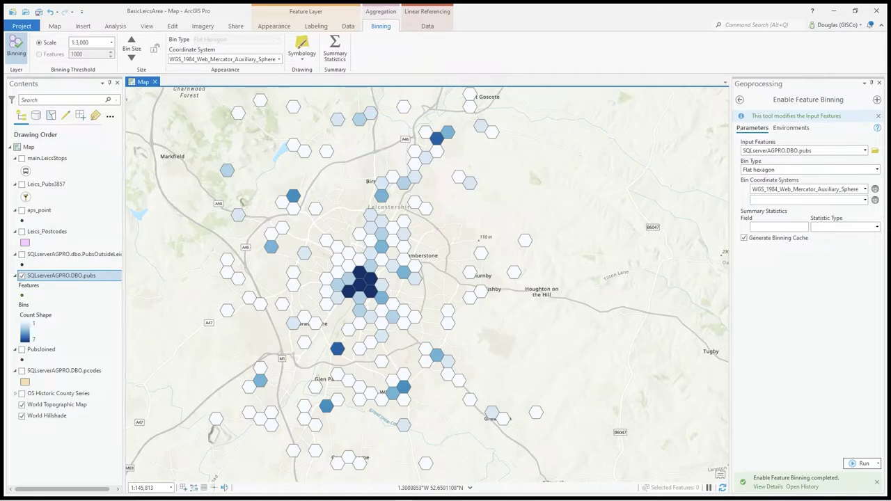
Step: Toggle binning off and back on, then set the pubs aggregation to None
click(18, 48)
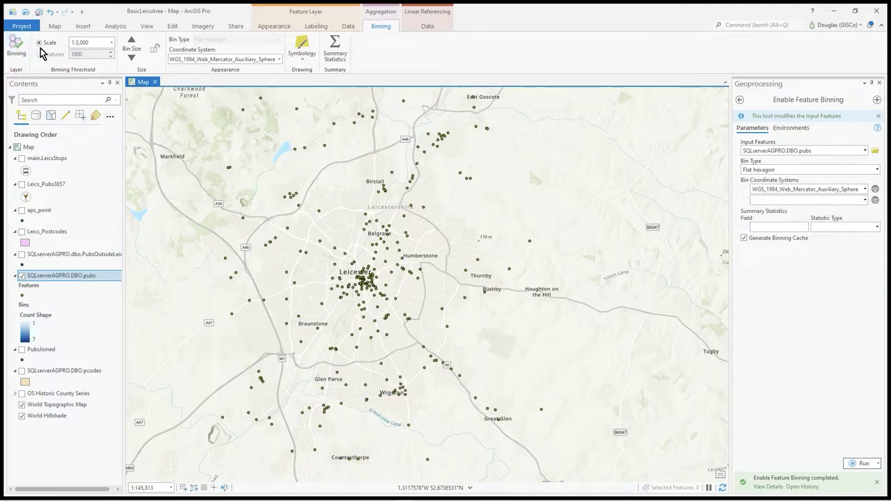
click(18, 49)
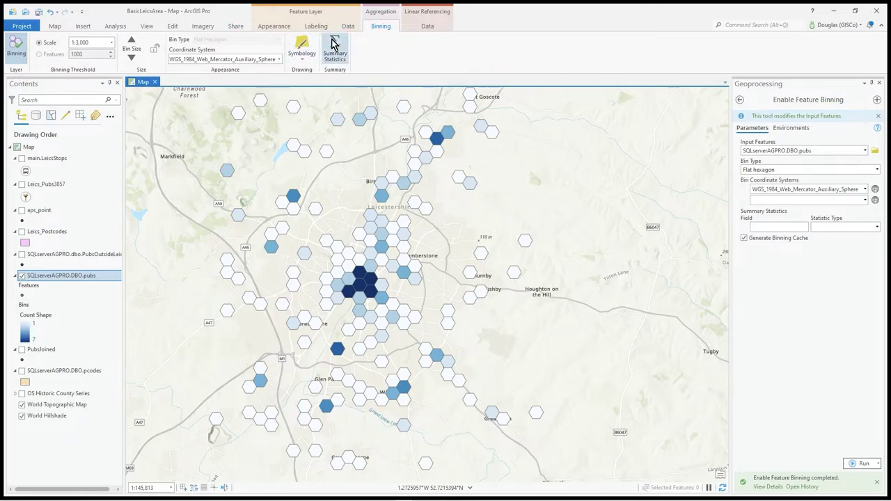
click(275, 26)
click(366, 59)
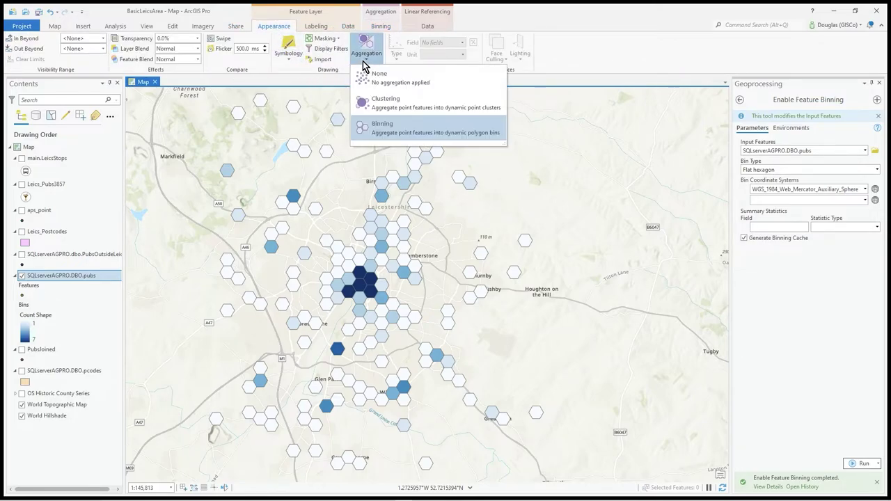
click(401, 80)
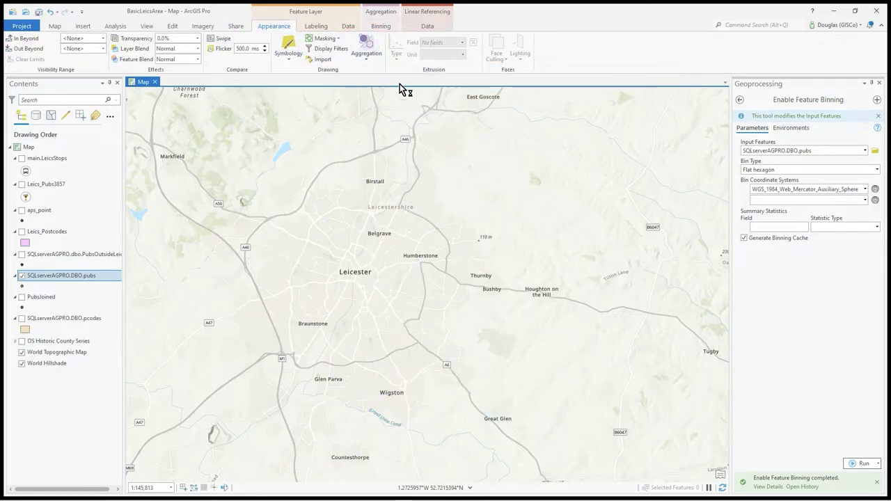
Step: Try Clustering on the pub points, then return aggregation to None
click(367, 62)
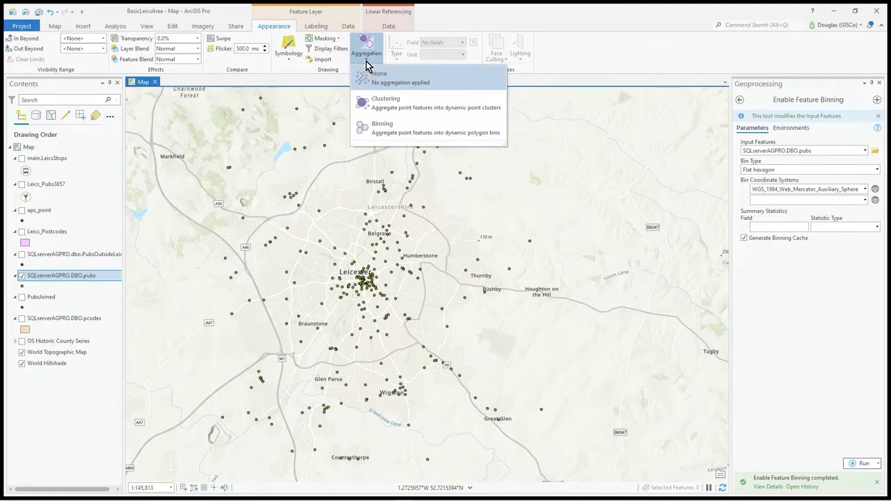
click(375, 111)
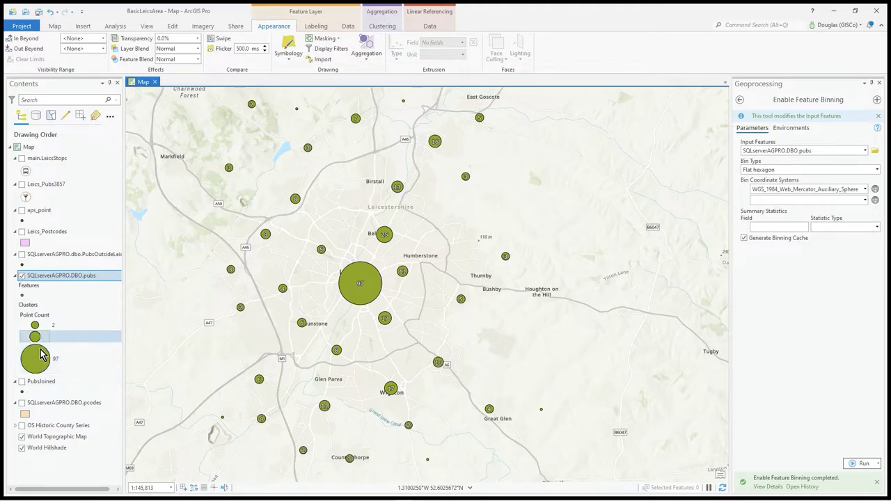
click(366, 60)
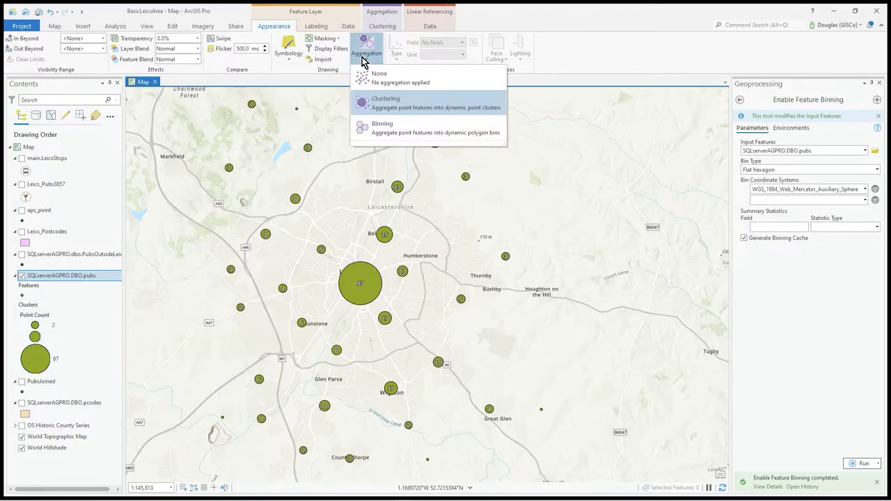
click(380, 83)
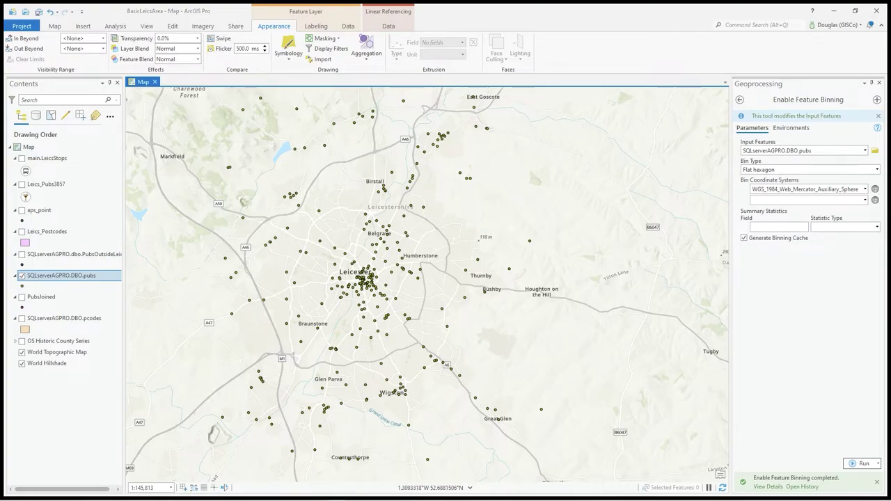
key(alt+Tab)
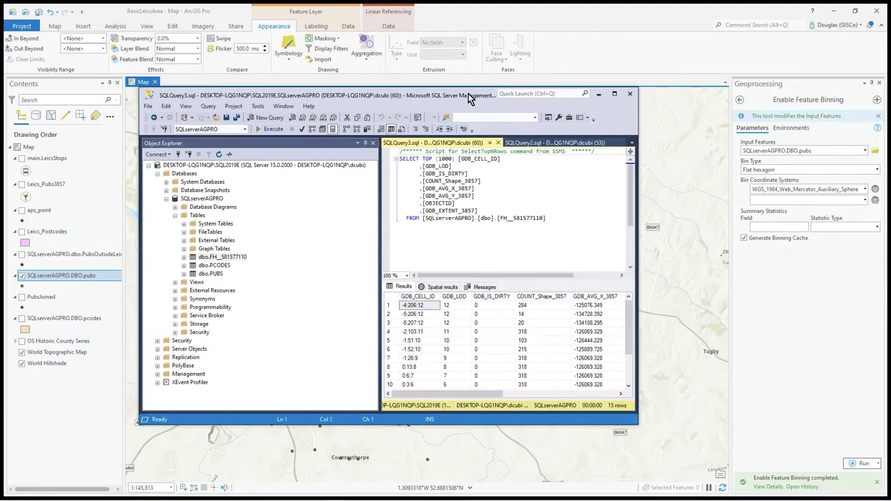
click(199, 217)
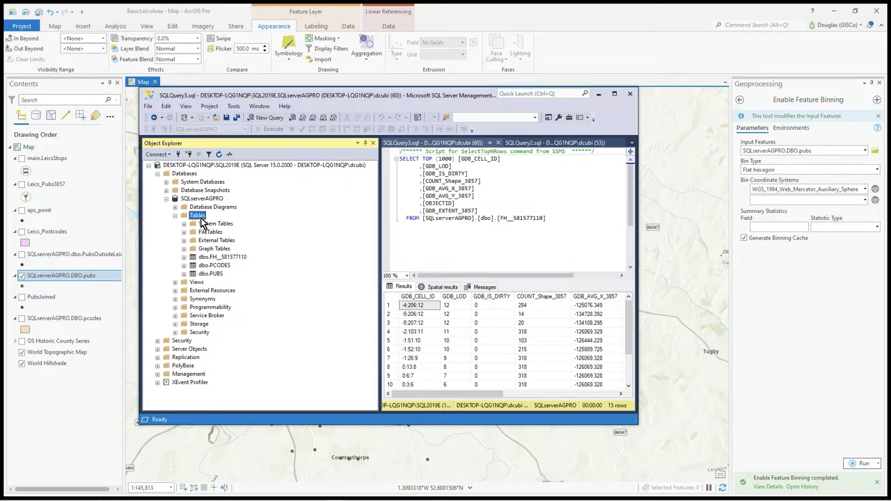
click(235, 258)
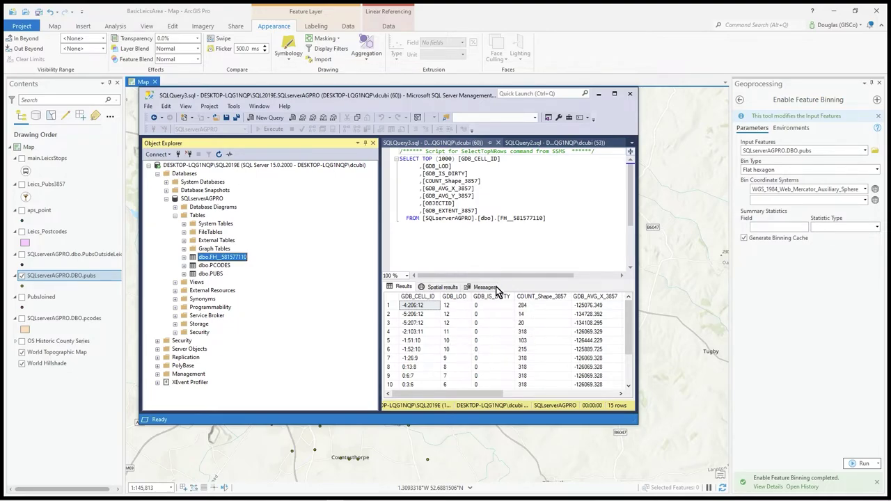
click(598, 94)
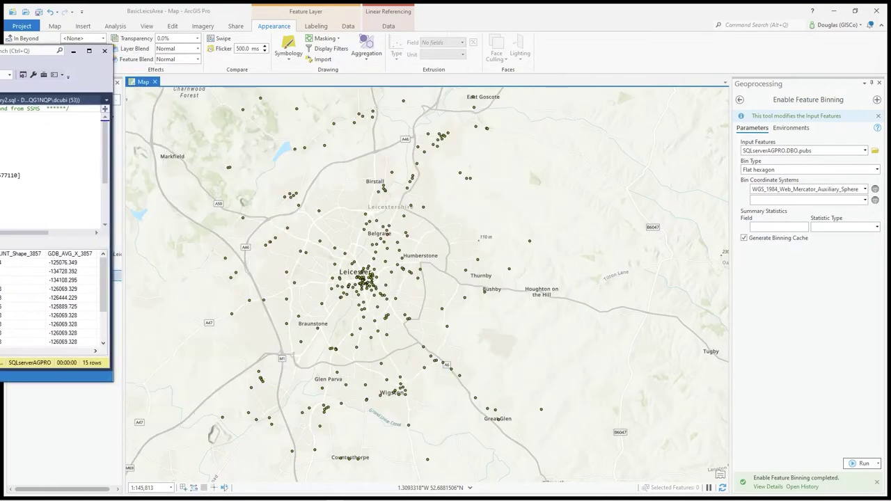
Step: Run Disable Feature Binning on SQLserverAGPRO.DBO.pubs from the 'bin' tool results
click(738, 99)
click(739, 101)
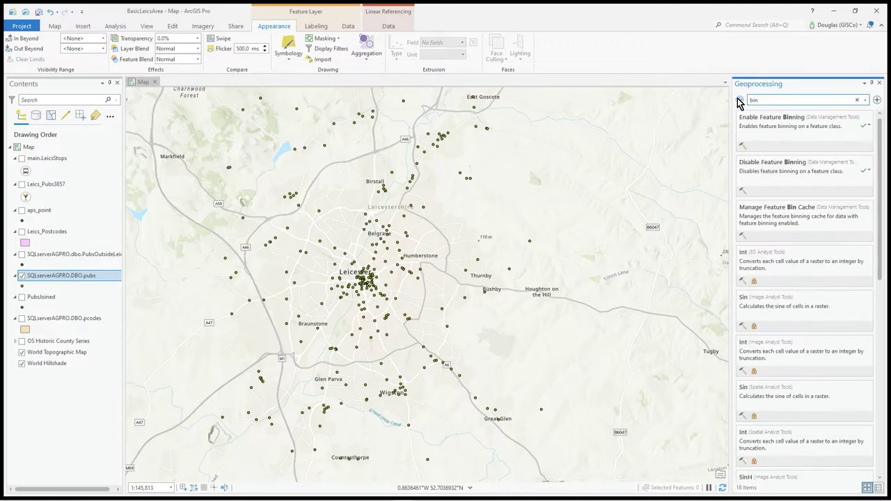
click(786, 169)
click(863, 151)
click(805, 200)
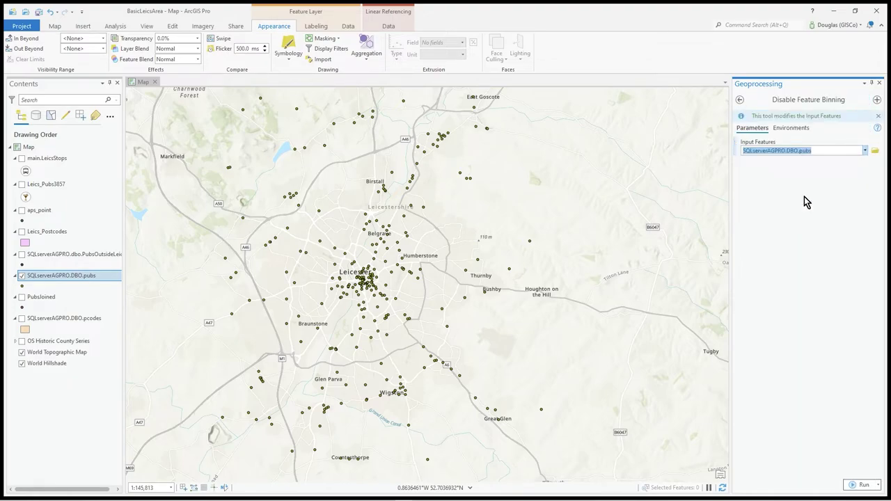
click(855, 486)
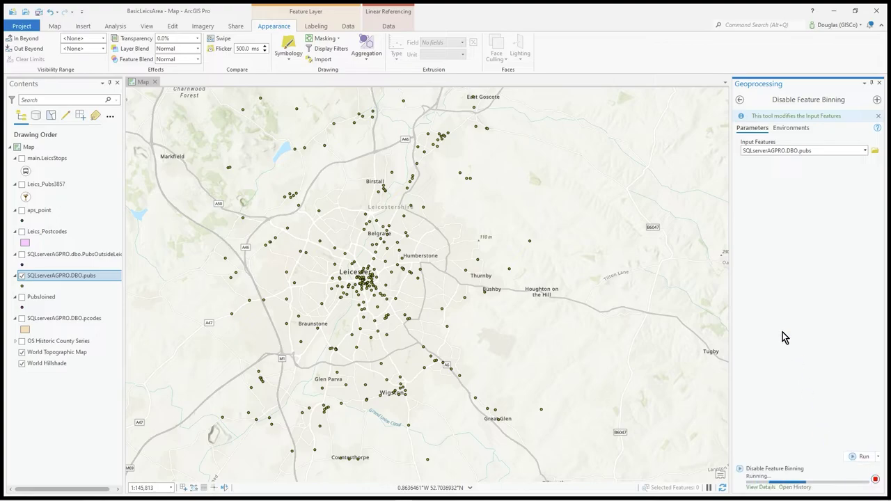
Step: Refresh the SSMS Tables list to confirm the bin table is gone
key(alt+Tab)
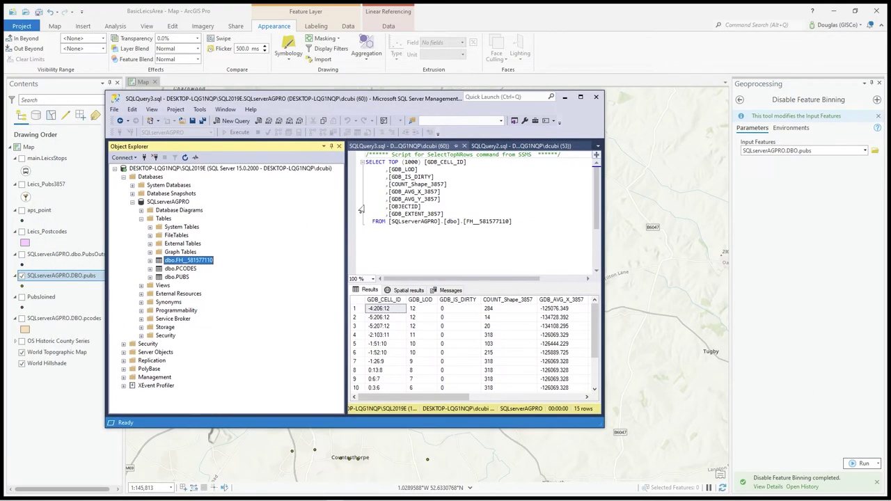
click(164, 220)
key(F5)
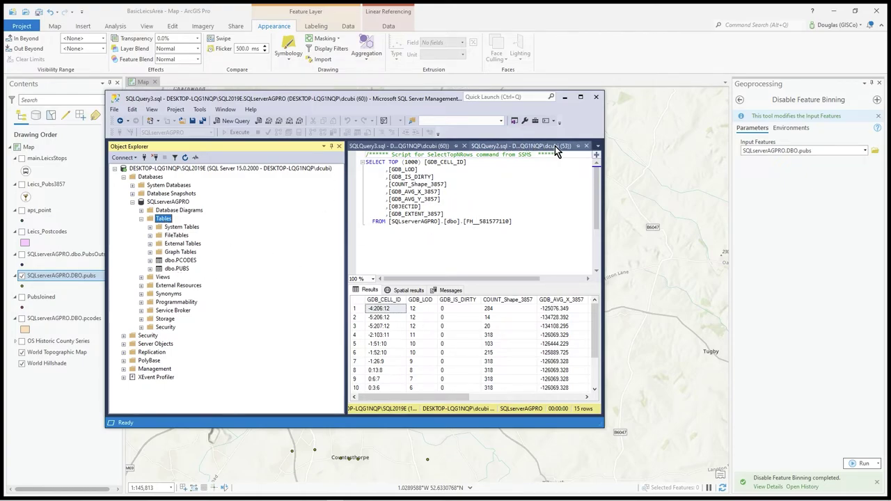
Step: Close both query tabs and move the SSMS window aside
click(464, 146)
click(464, 146)
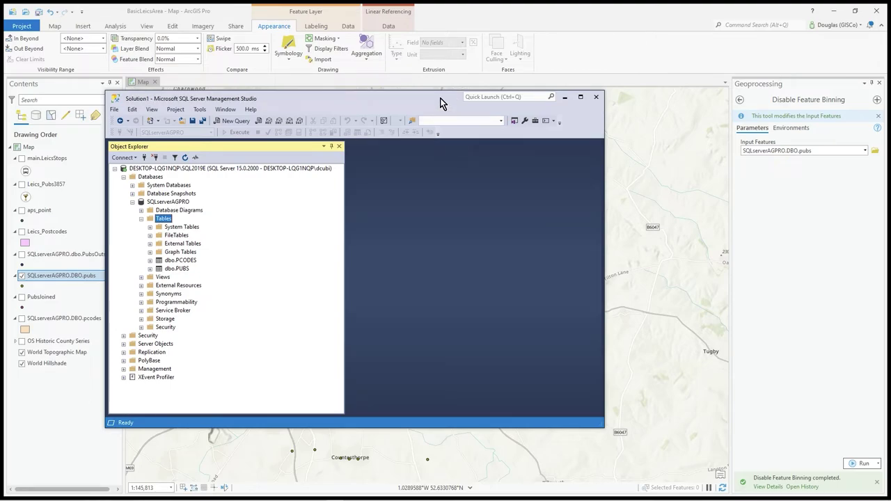
drag(440, 103, 0, 123)
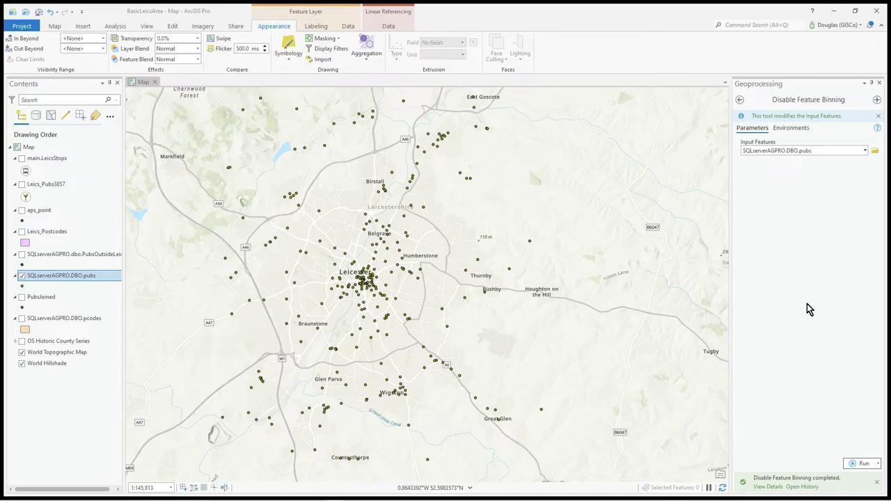
Step: Close the Geoprocessing pane and zoom in on central Leicester's pub points
click(879, 83)
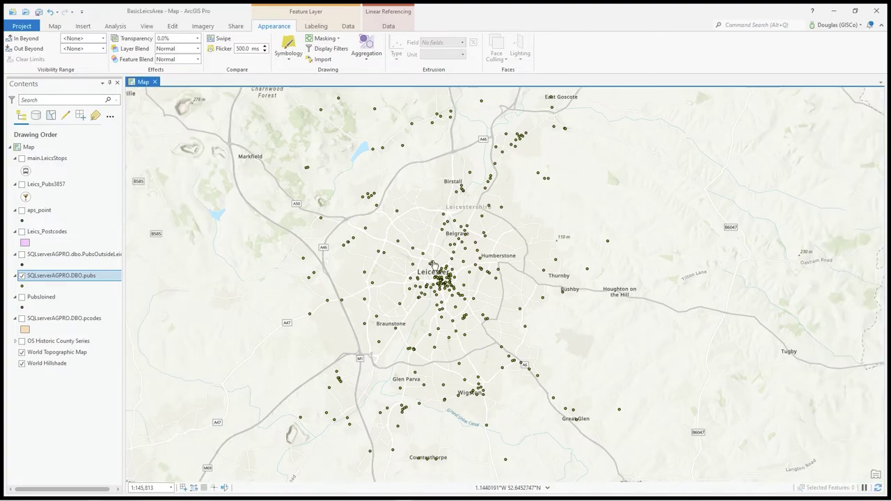
scroll(443, 277, up, 1)
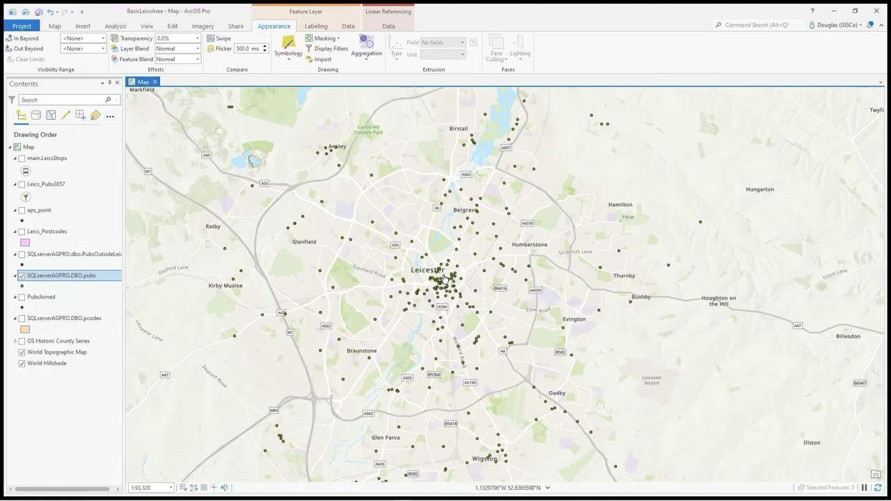